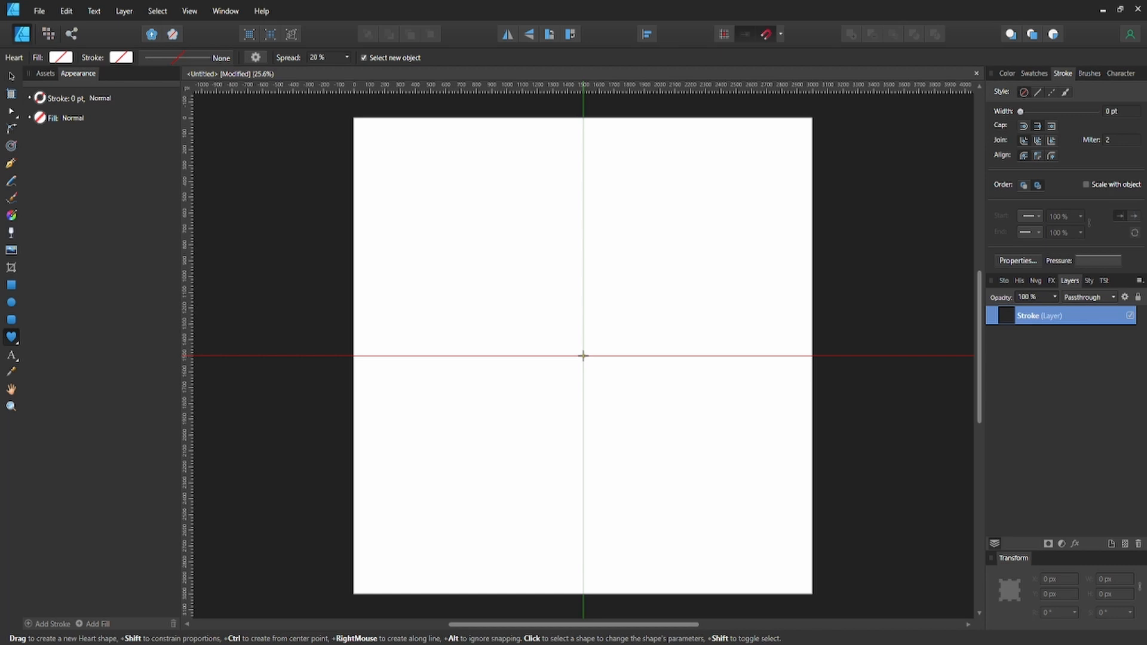
- Draw a heart about 1087 by 815 px centred on the page and place a duplicate about 47 px below it
{"action": "left_click_drag", "start_coordinate": [584, 356], "coordinate": [653, 440]}
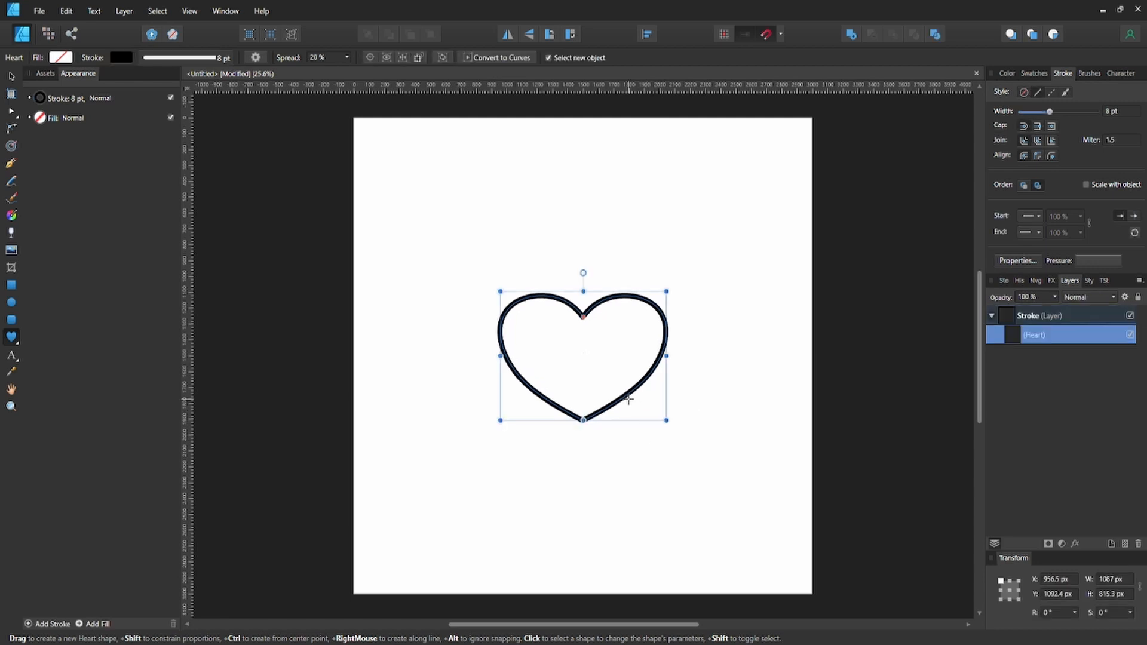
{"action": "key", "text": "v"}
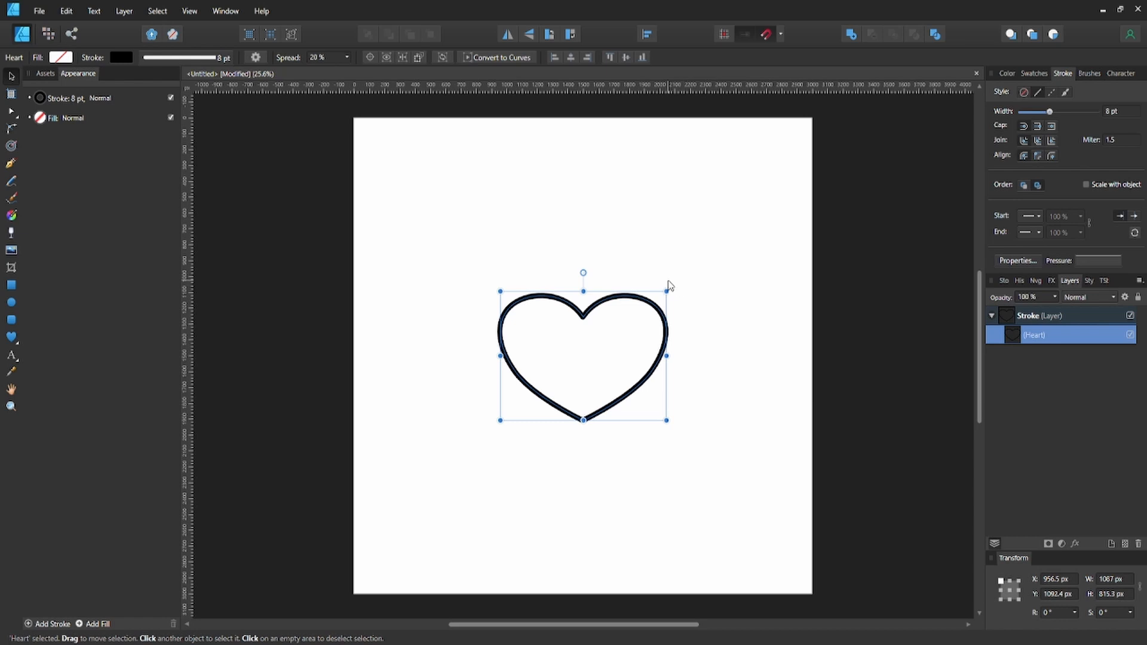
{"action": "key", "text": "ctrl+j"}
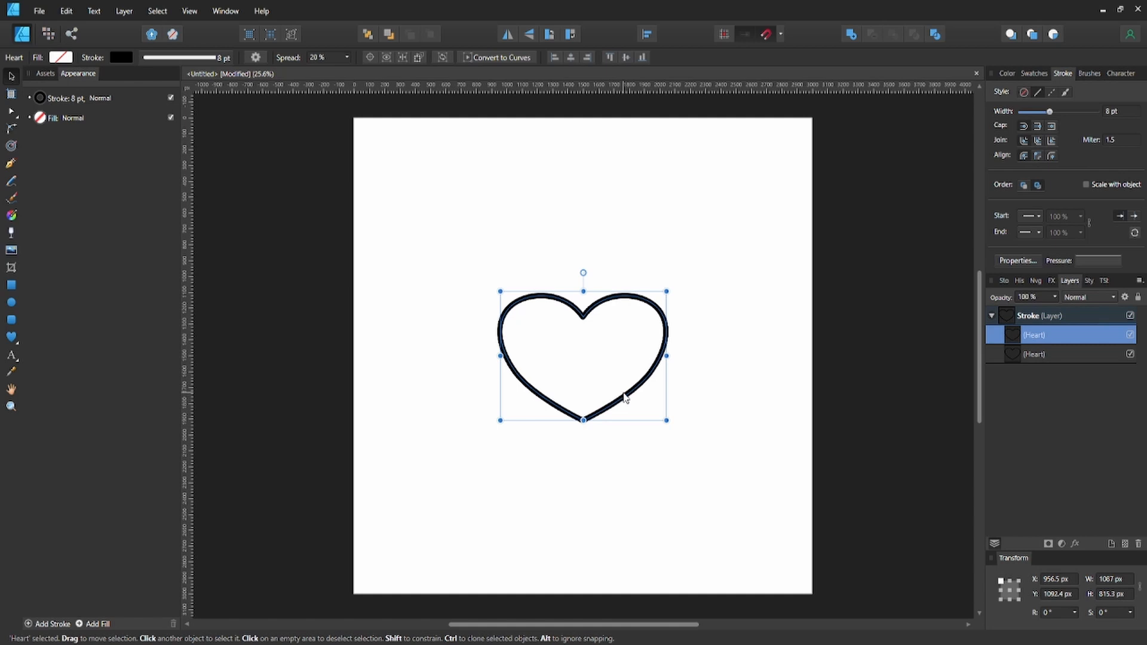
{"action": "left_click_drag", "start_coordinate": [627, 398], "coordinate": [630, 406]}
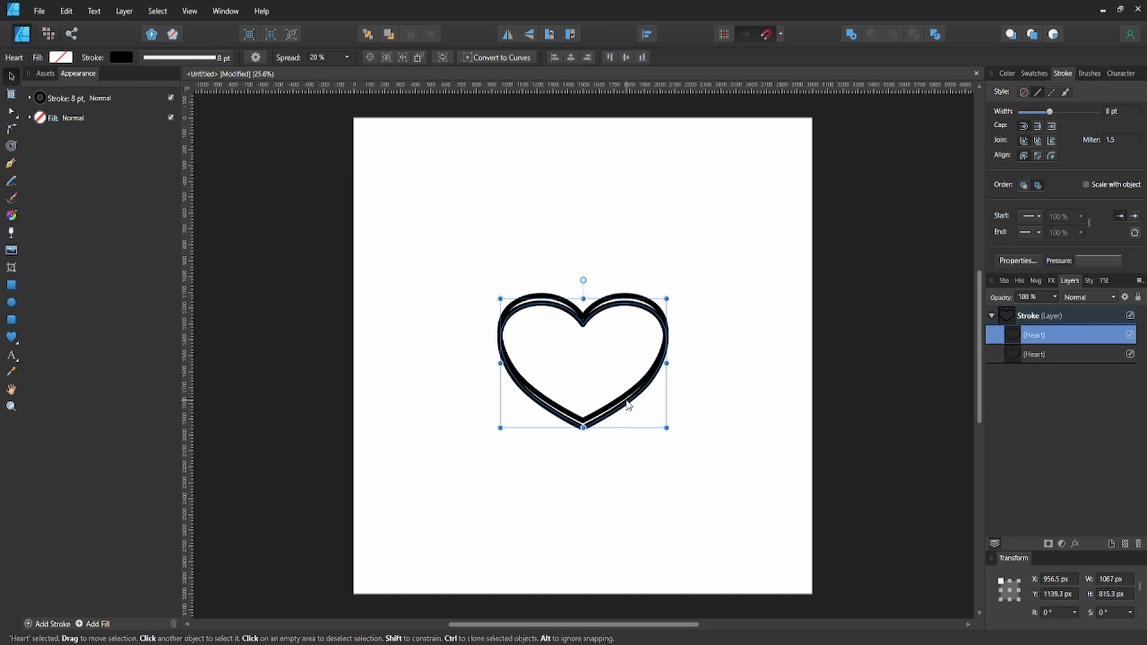
- Repeat the offset duplication of the heart five more times, making a downward stack of seven hearts
{"action": "key", "text": "ctrl+j"}
{"action": "key", "text": "ctrl+j"}
{"action": "key", "text": "ctrl+j"}
{"action": "key", "text": "ctrl+j"}
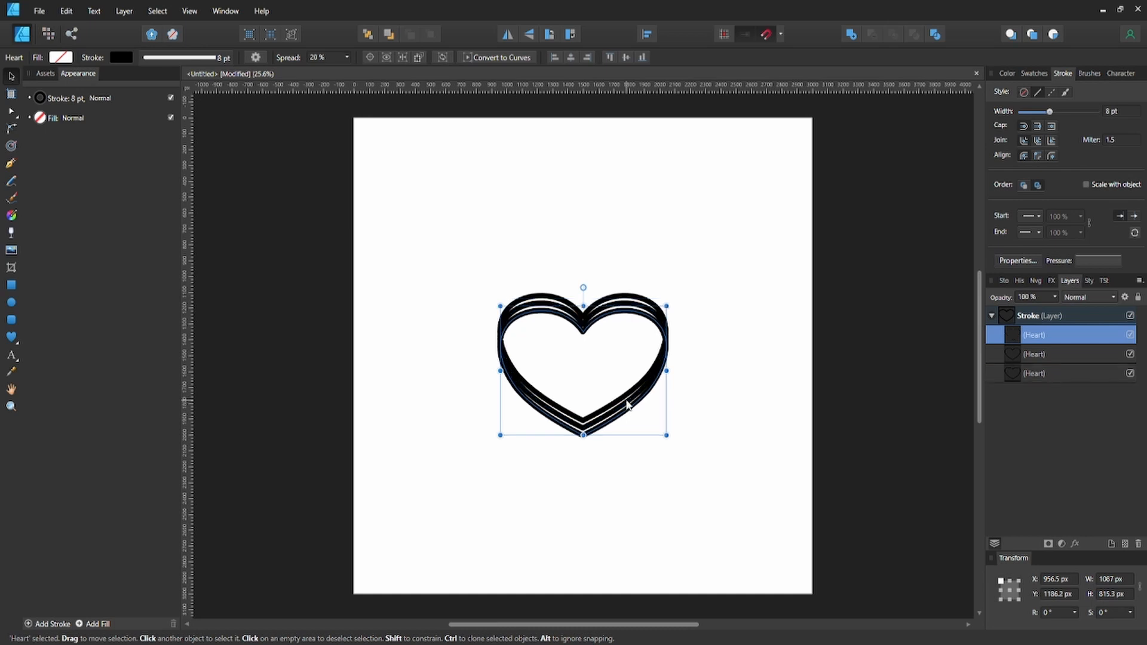
{"action": "key", "text": "ctrl+j"}
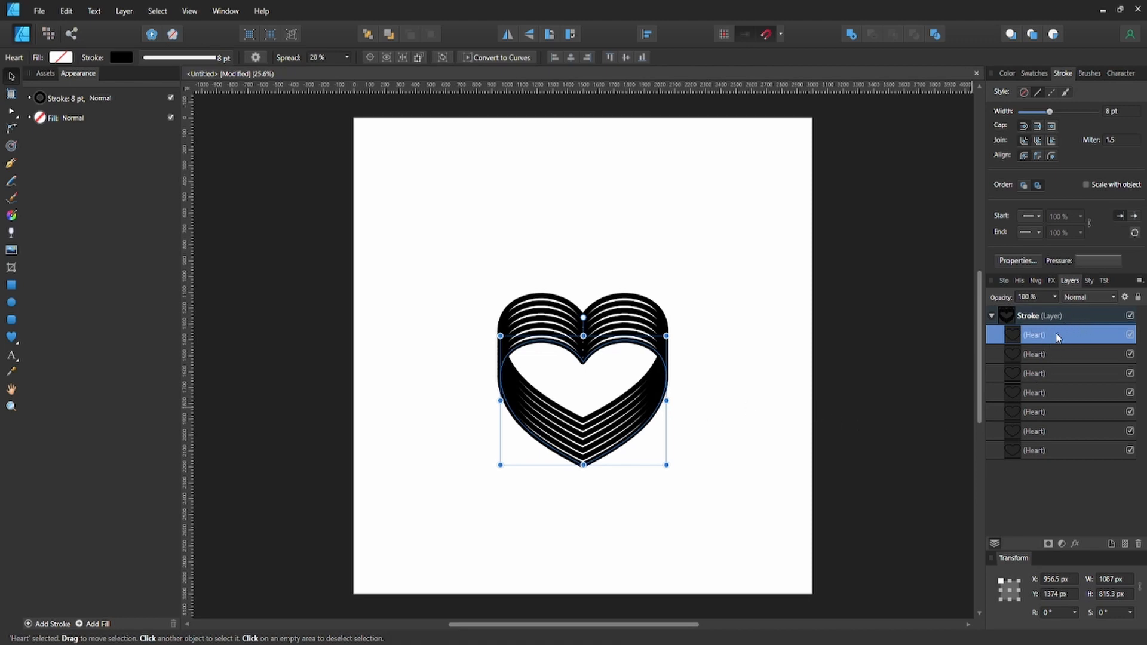
- Merge the six duplicated hearts into one shape and move it up about 47 px to align with the original heart's top
{"action": "left_click", "coordinate": [1035, 429], "text": "shift"}
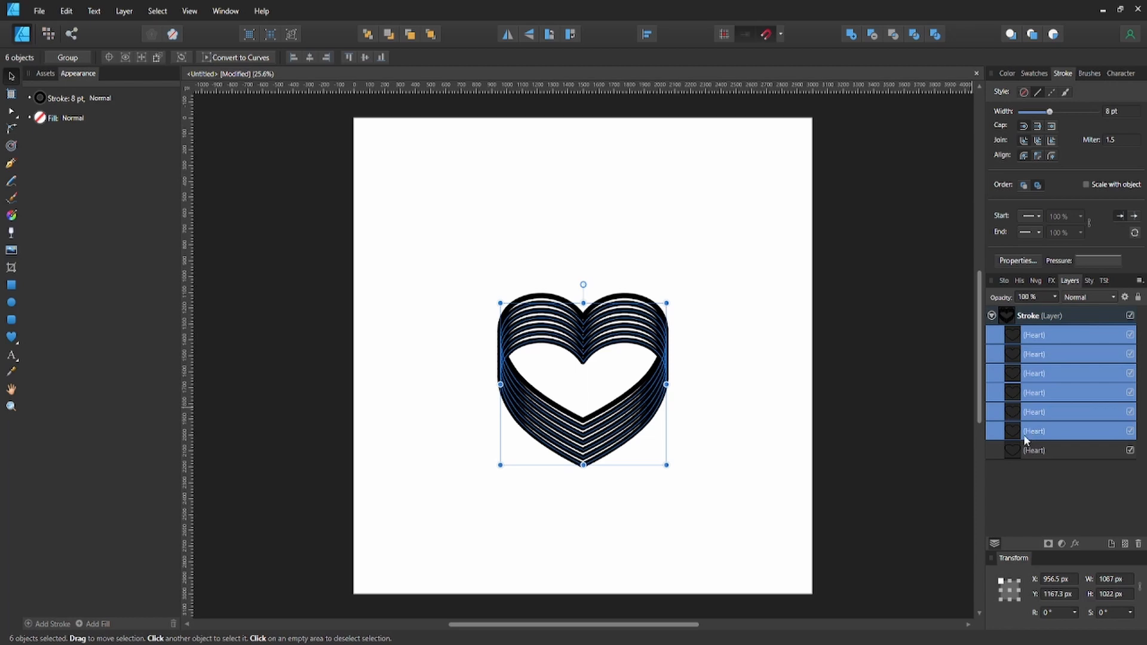
{"action": "left_click", "coordinate": [851, 35]}
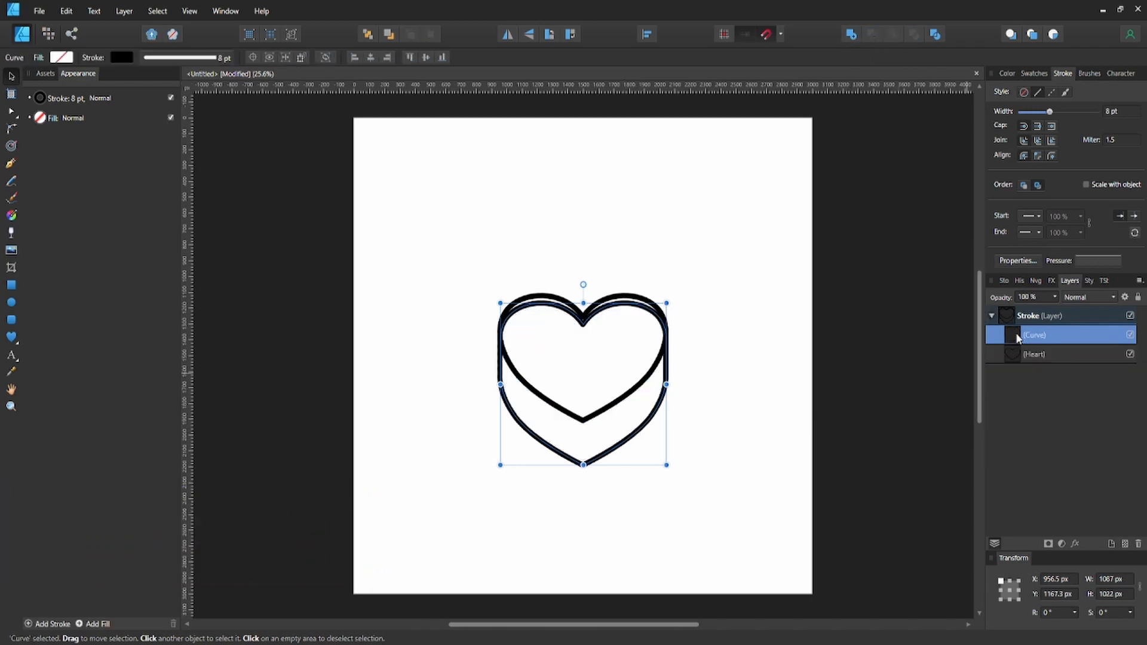
{"action": "left_click_drag", "start_coordinate": [608, 462], "coordinate": [608, 454]}
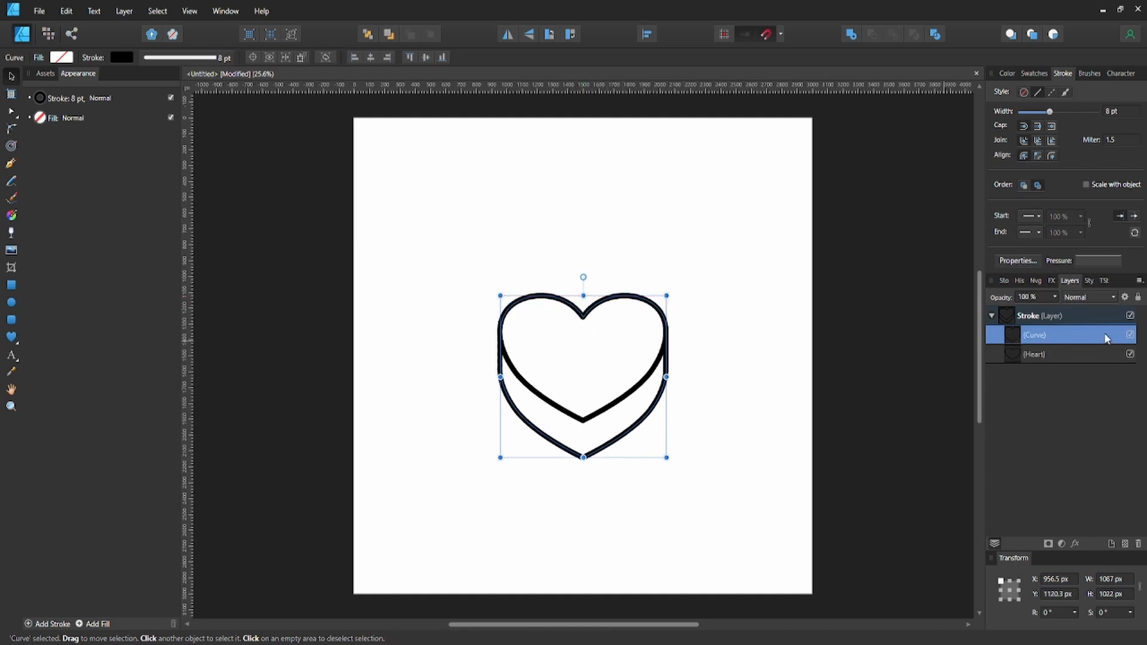
- Move the original heart above the merged shape in the stacking order
{"action": "left_click", "coordinate": [641, 396]}
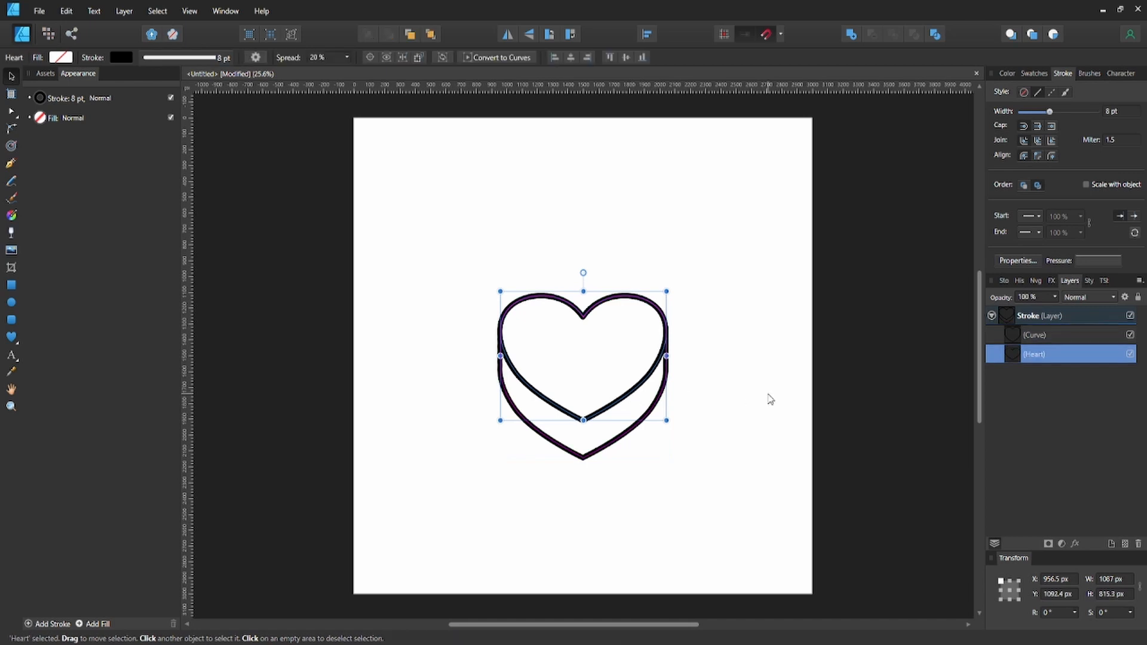
{"action": "left_click_drag", "start_coordinate": [1043, 362], "coordinate": [1037, 334]}
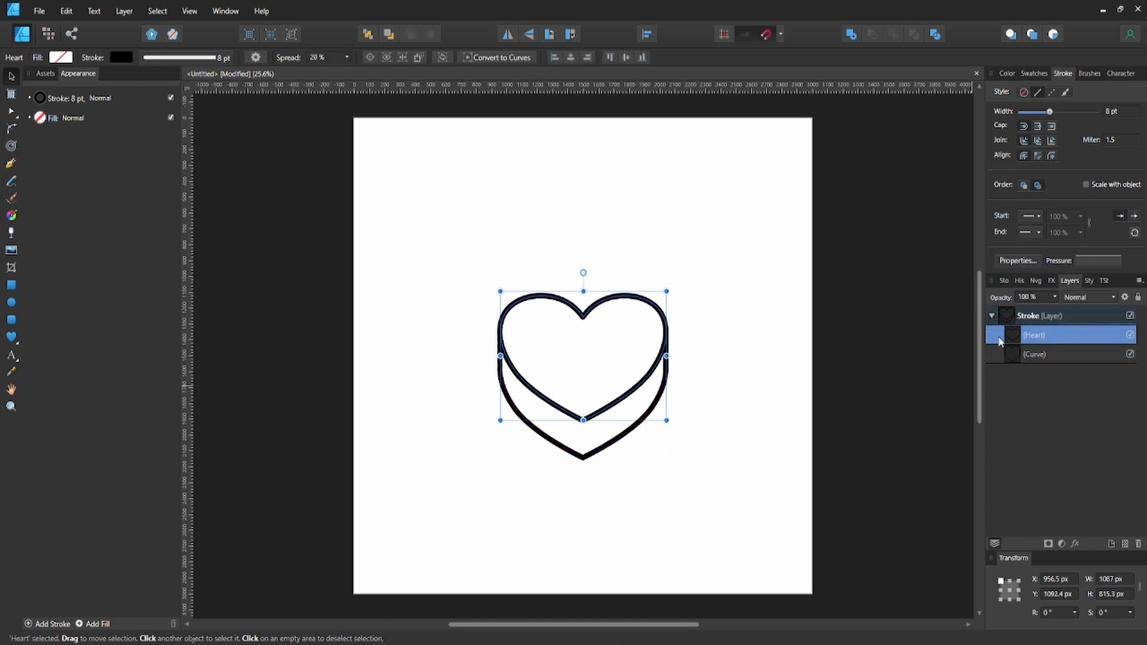
{"action": "left_click", "coordinate": [733, 402]}
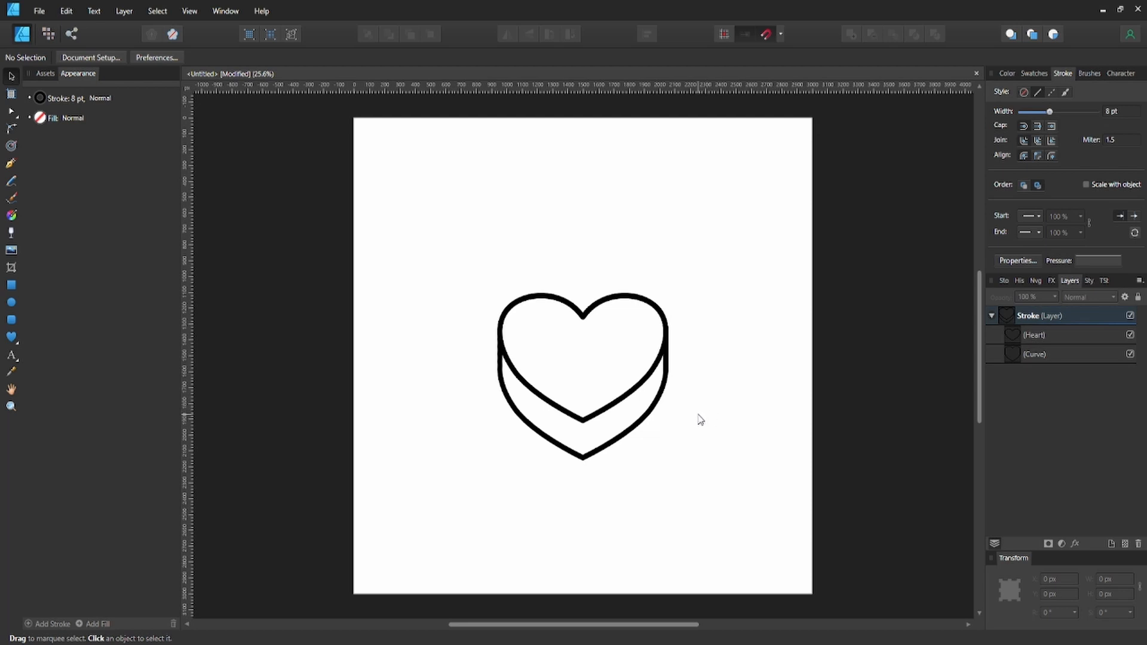
- Draw a vertical Pen line about 235 px long from the heart's lower tip to the merged shape's lower tip
{"action": "left_click", "coordinate": [662, 403]}
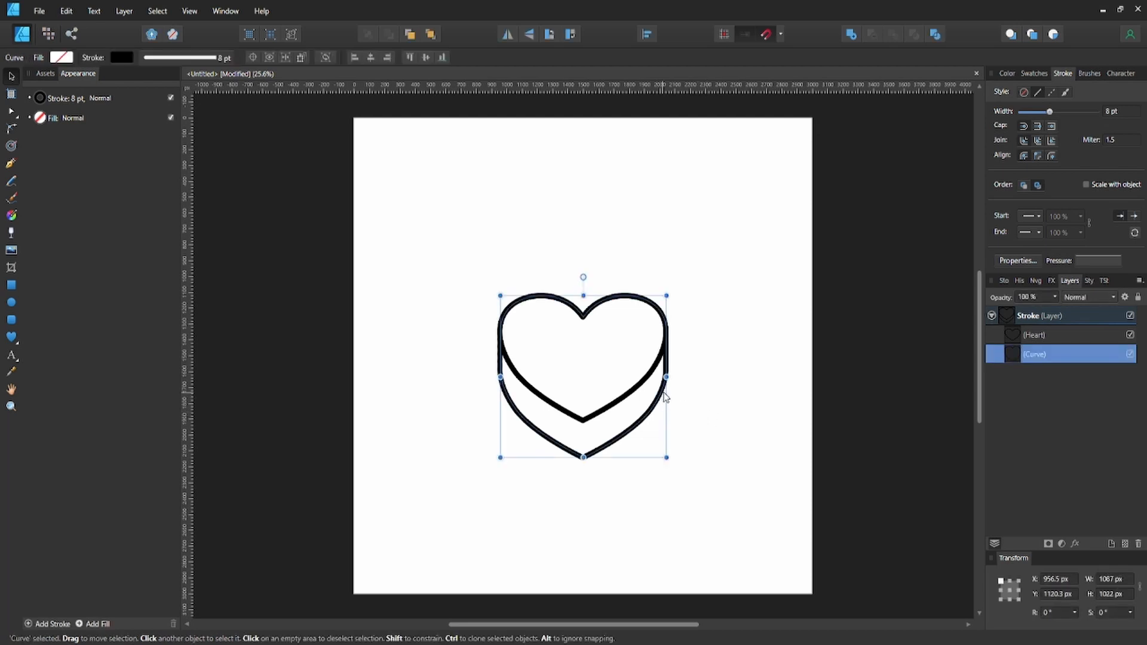
{"action": "key", "text": "ctrl+d"}
{"action": "key", "text": "p"}
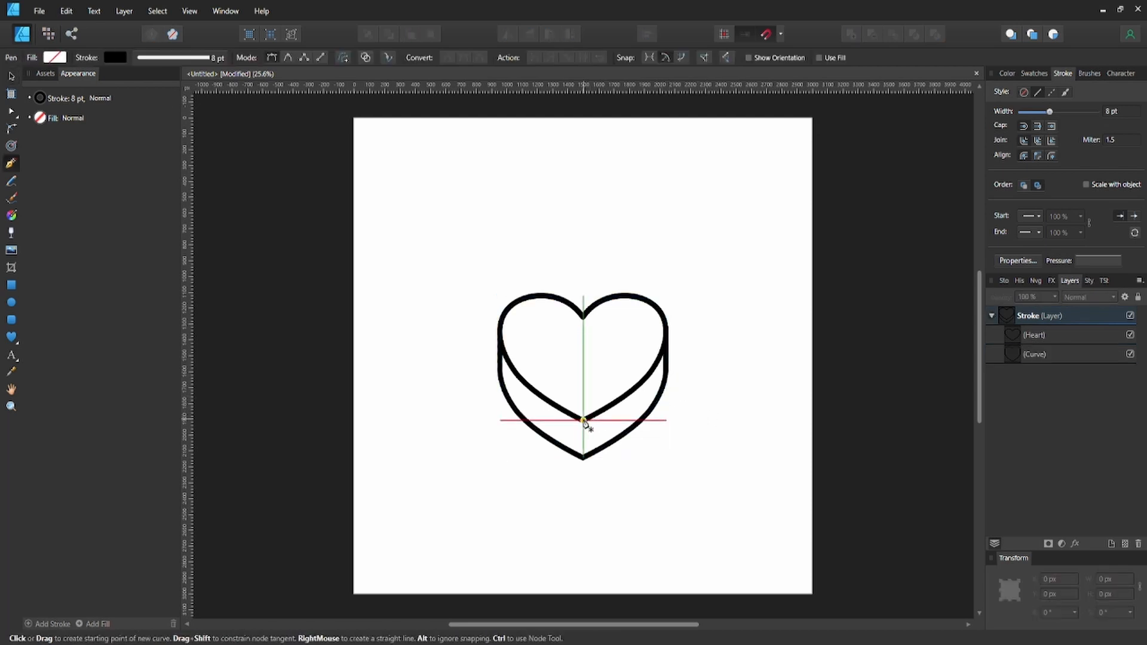
{"action": "left_click", "coordinate": [583, 420]}
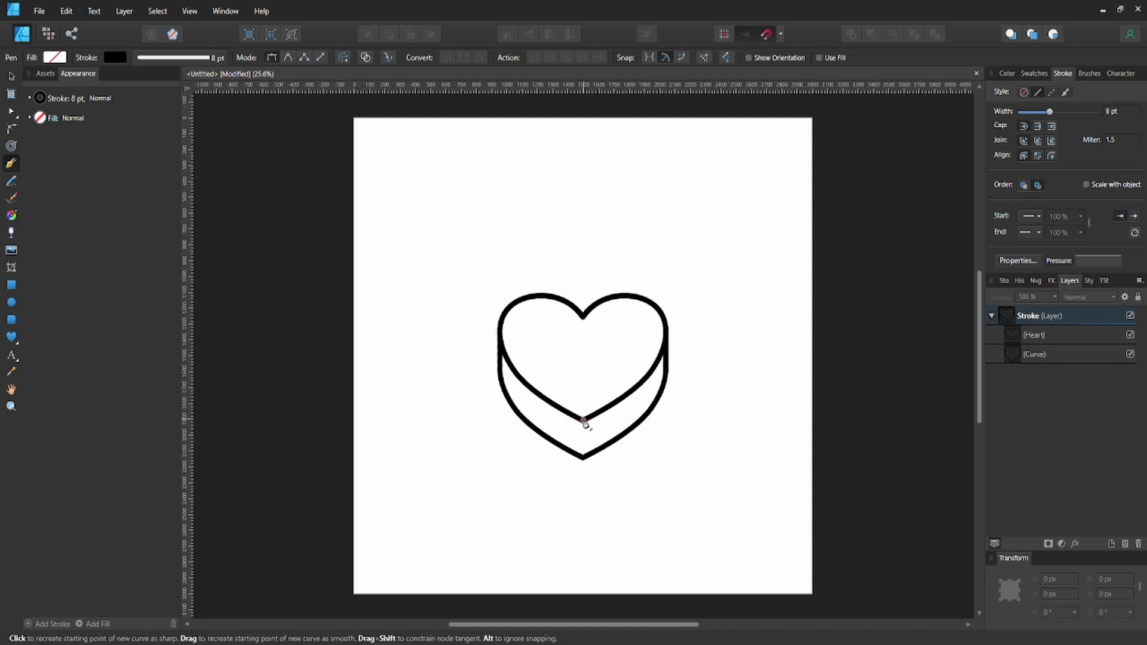
{"action": "left_click", "coordinate": [583, 458]}
{"action": "key", "text": "v"}
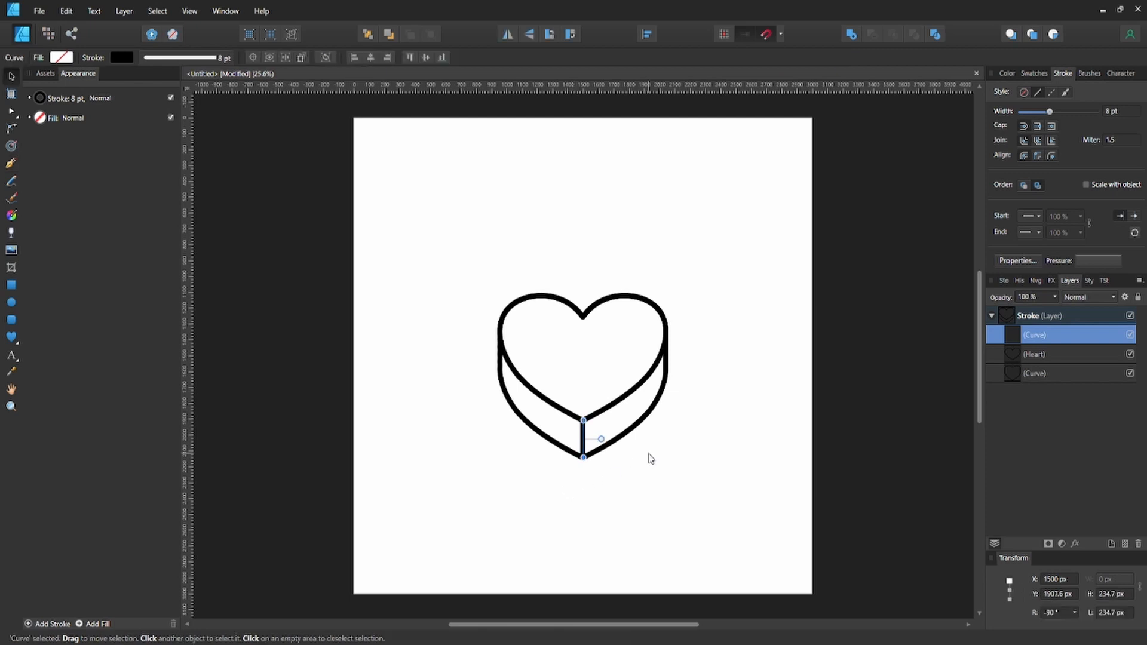
{"action": "left_click", "coordinate": [651, 453]}
{"action": "left_click", "coordinate": [585, 439]}
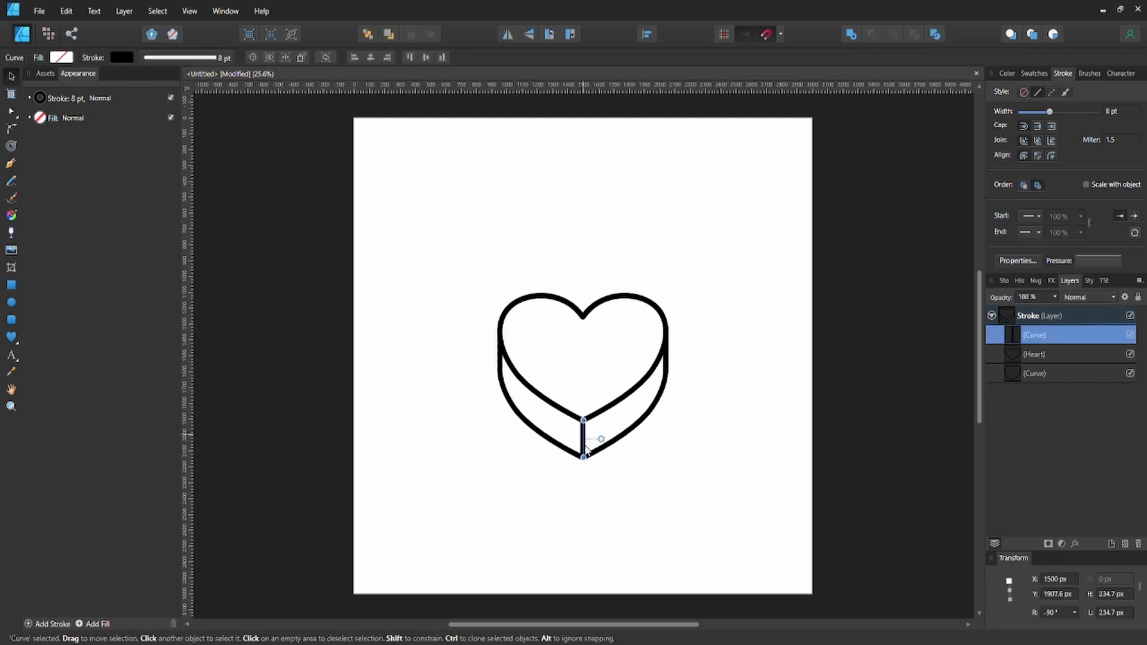
{"action": "left_click_drag", "start_coordinate": [583, 456], "coordinate": [583, 457]}
{"action": "scroll", "coordinate": [587, 457], "scroll_direction": "up", "scroll_amount": 8}
{"action": "key", "text": "a"}
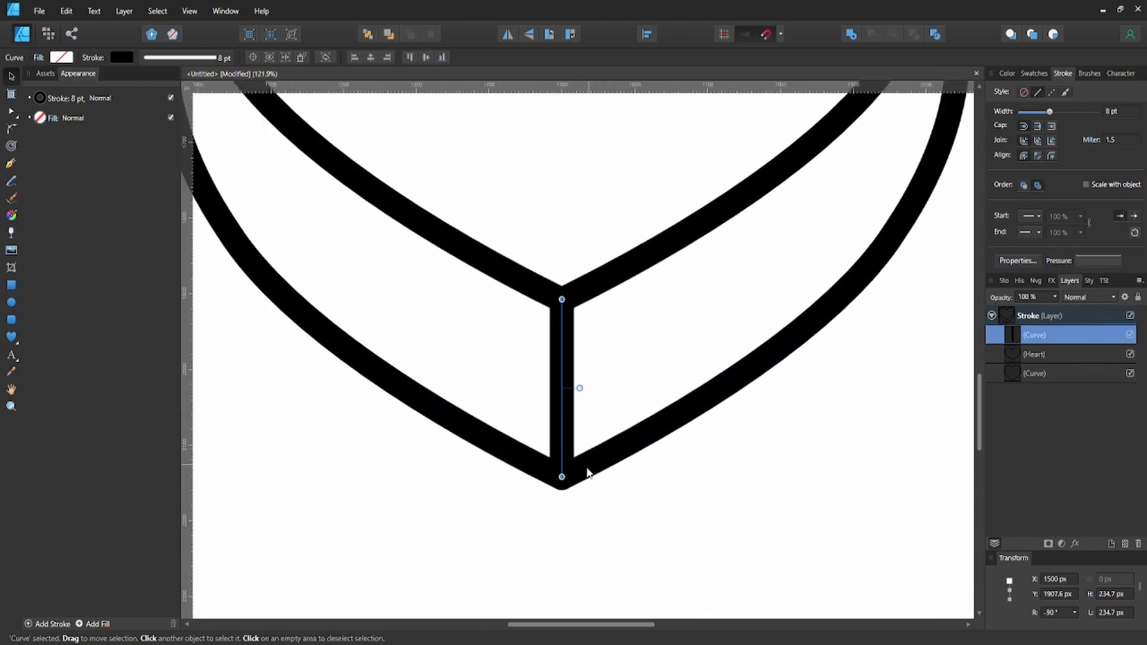
{"action": "scroll", "coordinate": [574, 477], "scroll_direction": "down", "scroll_amount": 8}
{"action": "key", "text": "v"}
- Duplicate the whole Stroke layer and lock the upper copy
{"action": "left_click", "coordinate": [992, 316]}
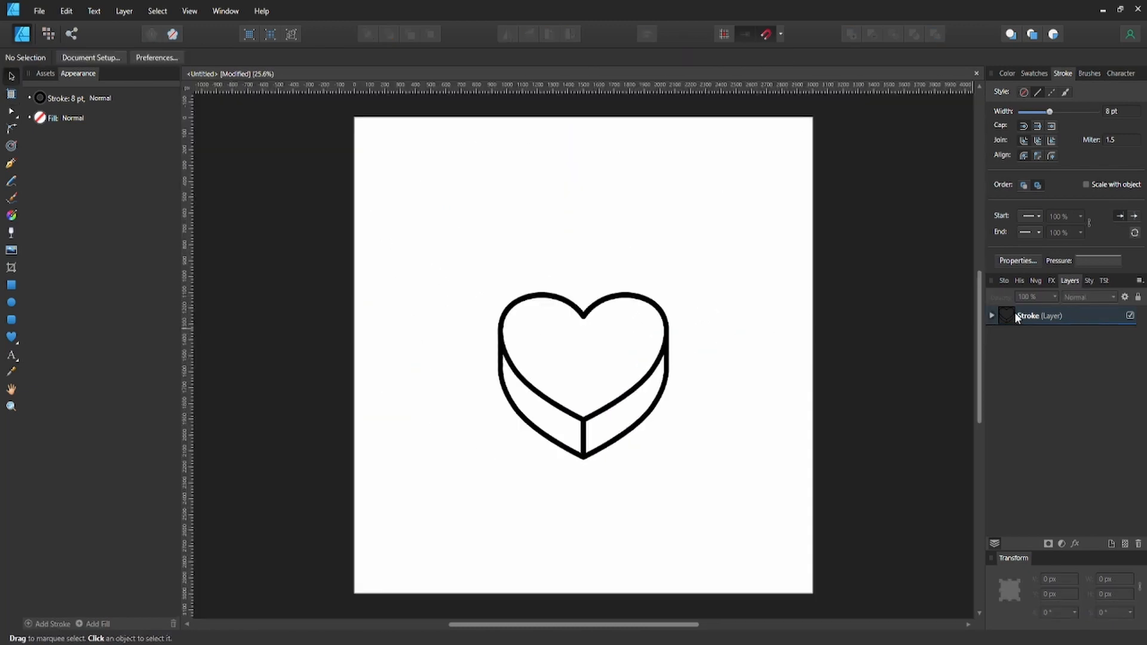
{"action": "left_click", "coordinate": [1016, 314]}
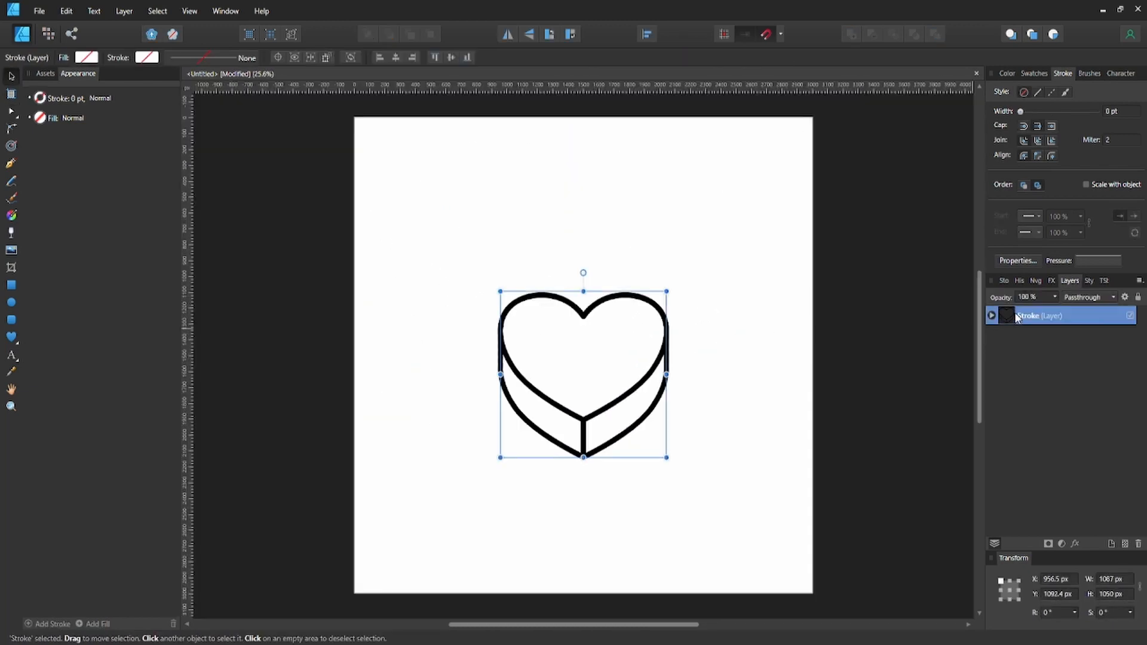
{"action": "key", "text": "ctrl+j"}
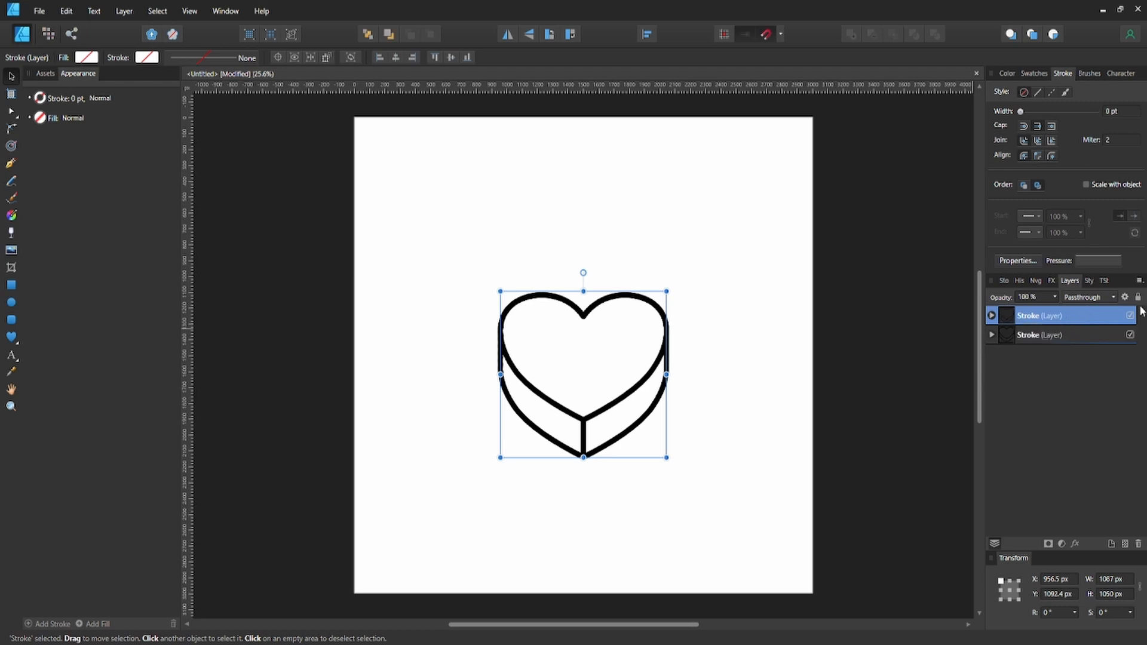
{"action": "left_click", "coordinate": [1139, 298]}
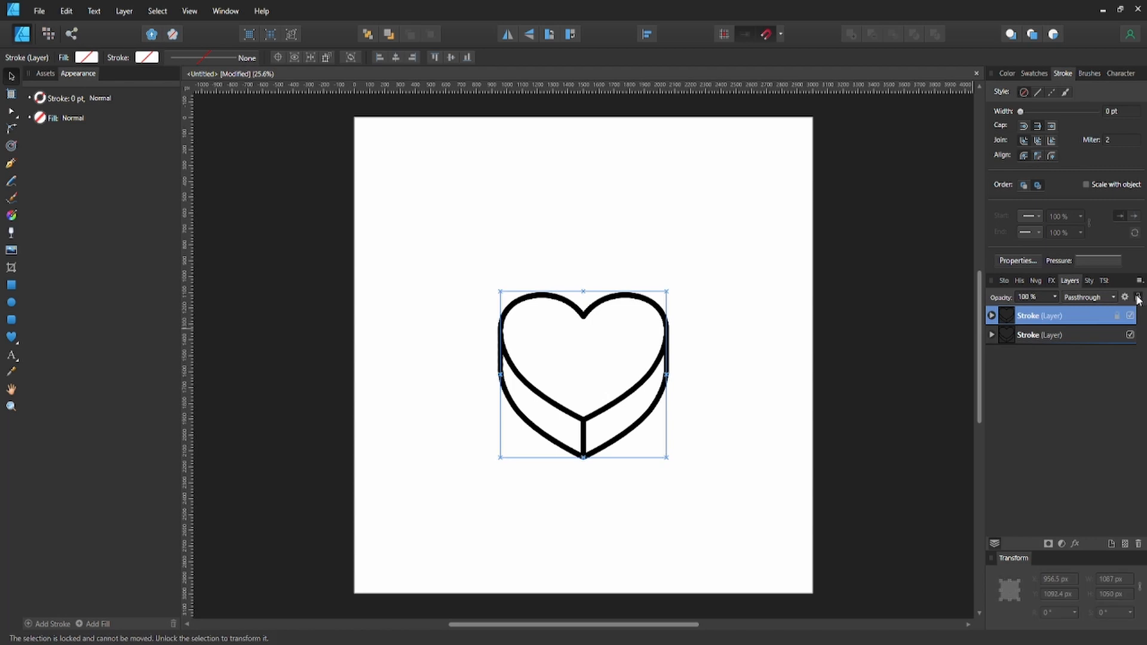
- Rename the unlocked lower layer as Color and delete the vertical line from it
{"action": "left_click", "coordinate": [1094, 336]}
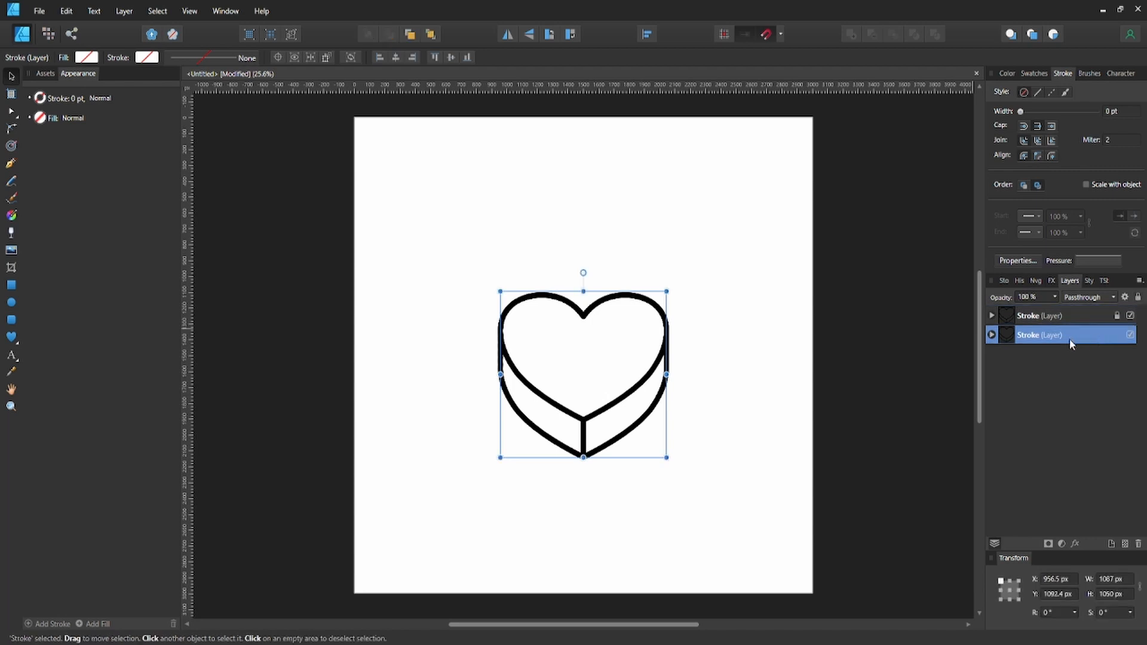
{"action": "left_click", "coordinate": [992, 336]}
{"action": "double_click", "coordinate": [1031, 337]}
{"action": "type", "text": "Color"}
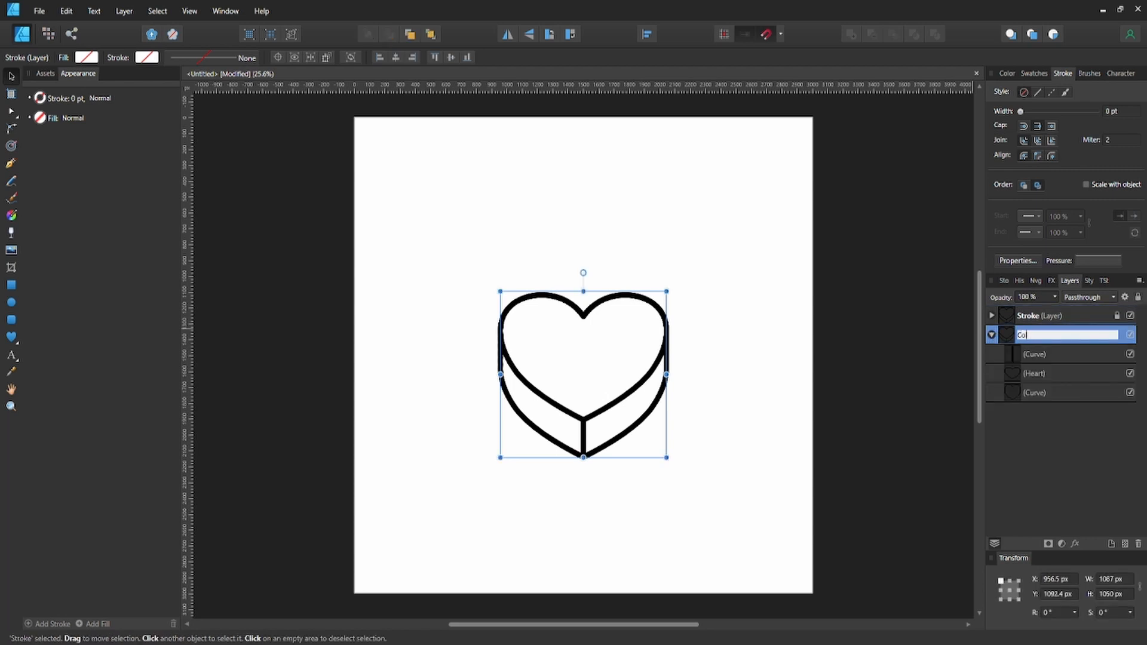
{"action": "key", "text": "Return"}
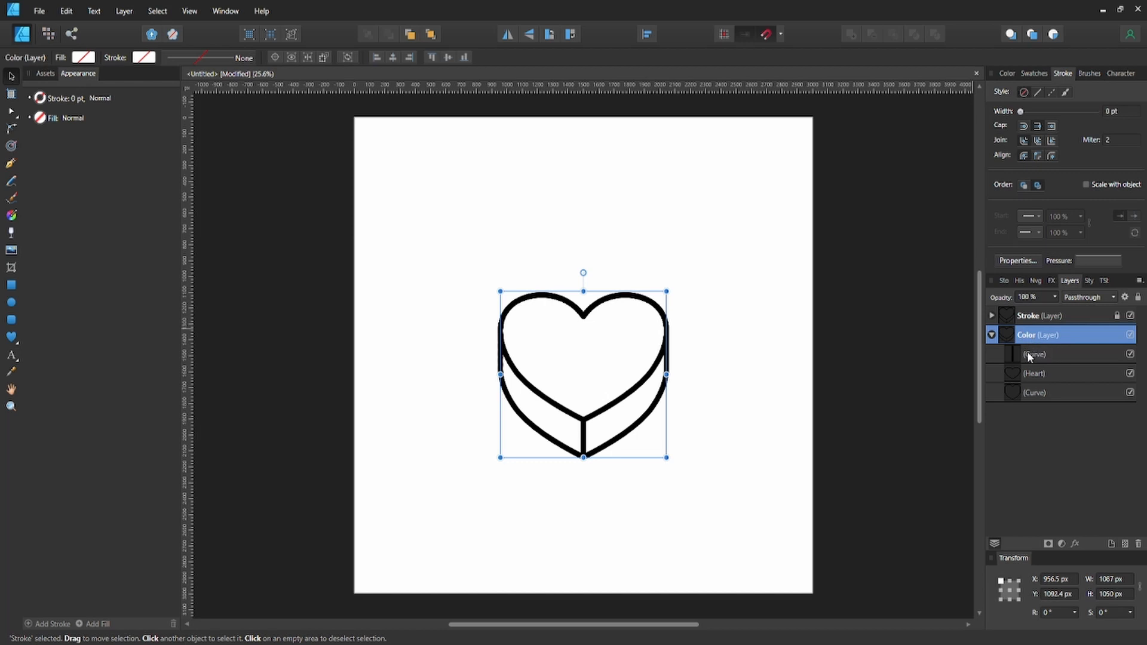
{"action": "left_click", "coordinate": [1028, 354]}
{"action": "left_click_drag", "start_coordinate": [1029, 357], "coordinate": [1028, 373]}
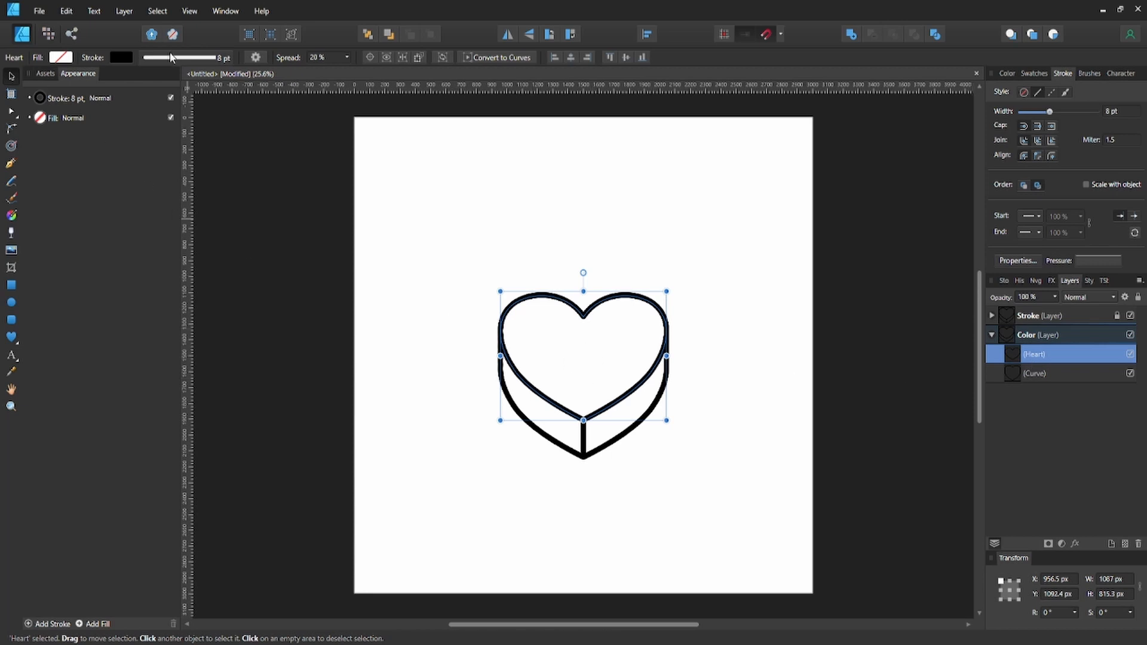
- Remove the stroke from the Color layer's heart and fill it with the light pink swatch of the TrippyPear palette
{"action": "left_click", "coordinate": [122, 58]}
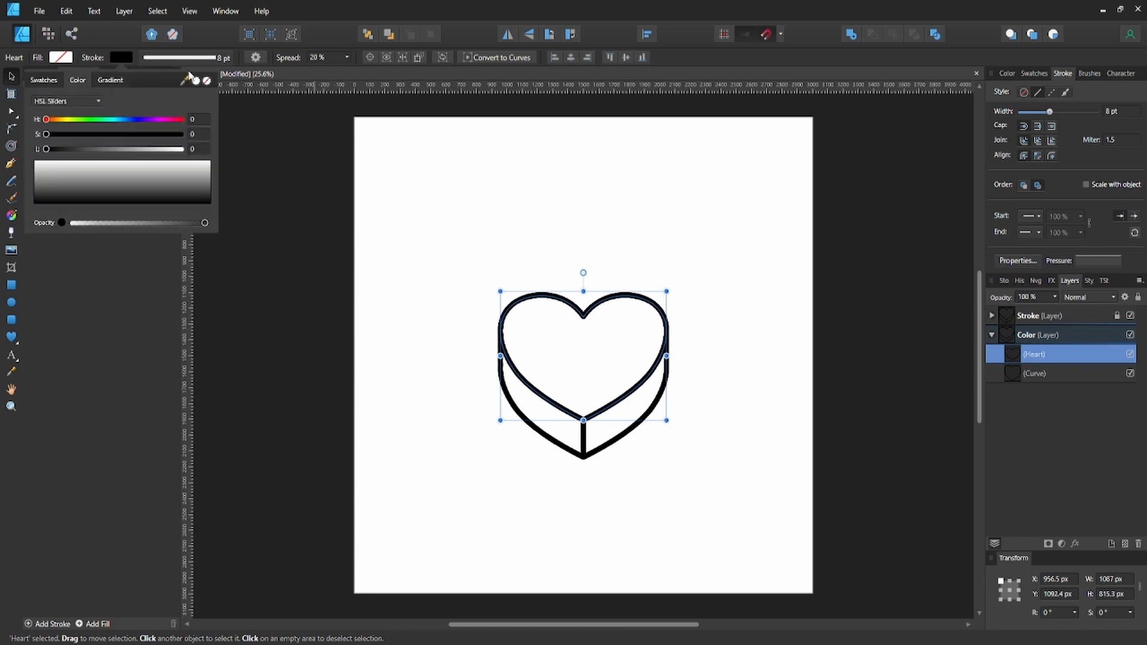
{"action": "left_click", "coordinate": [206, 80]}
{"action": "left_click", "coordinate": [61, 58]}
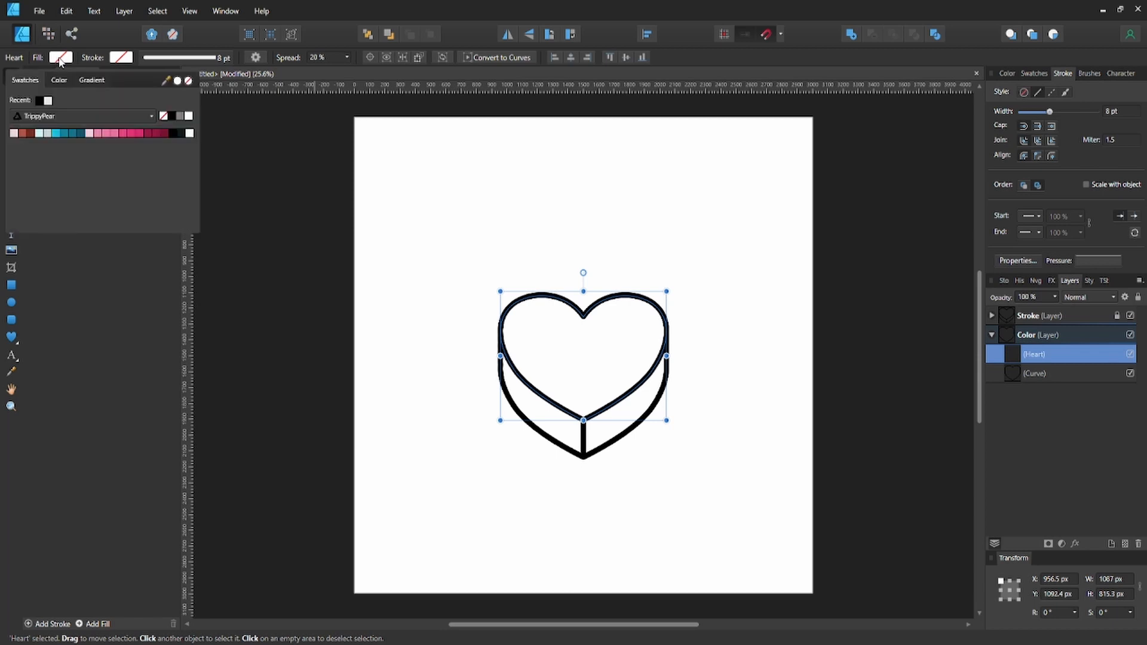
{"action": "left_click", "coordinate": [88, 133]}
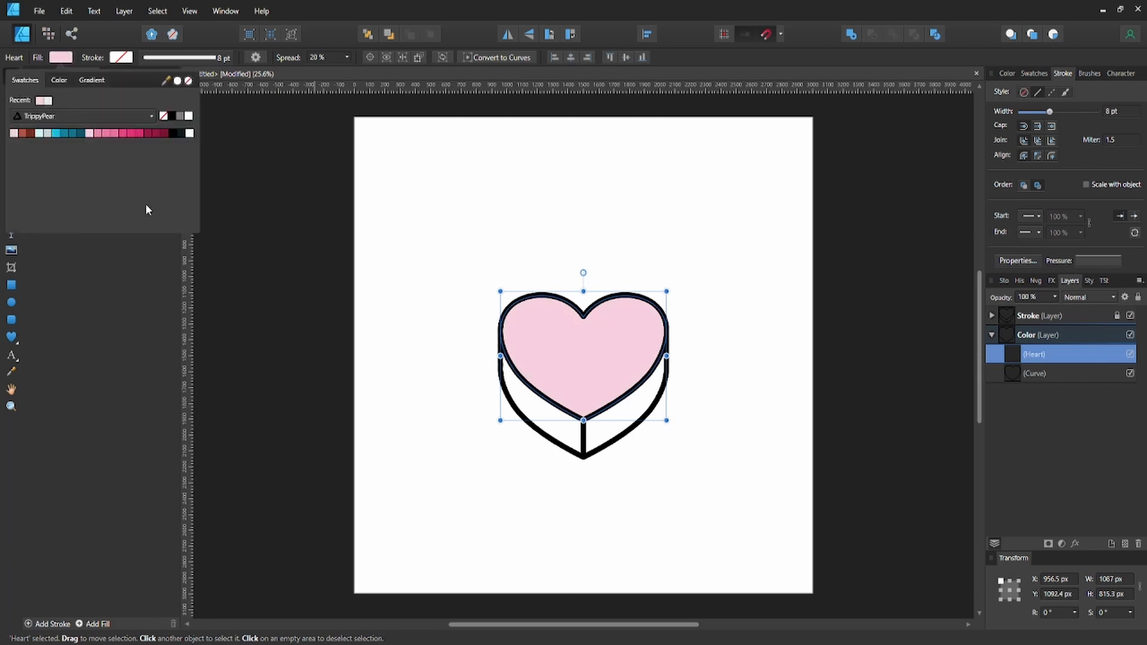
- Remove the stroke from the Color layer's merged curve and fill it with the same light pink
{"action": "left_click", "coordinate": [1017, 372]}
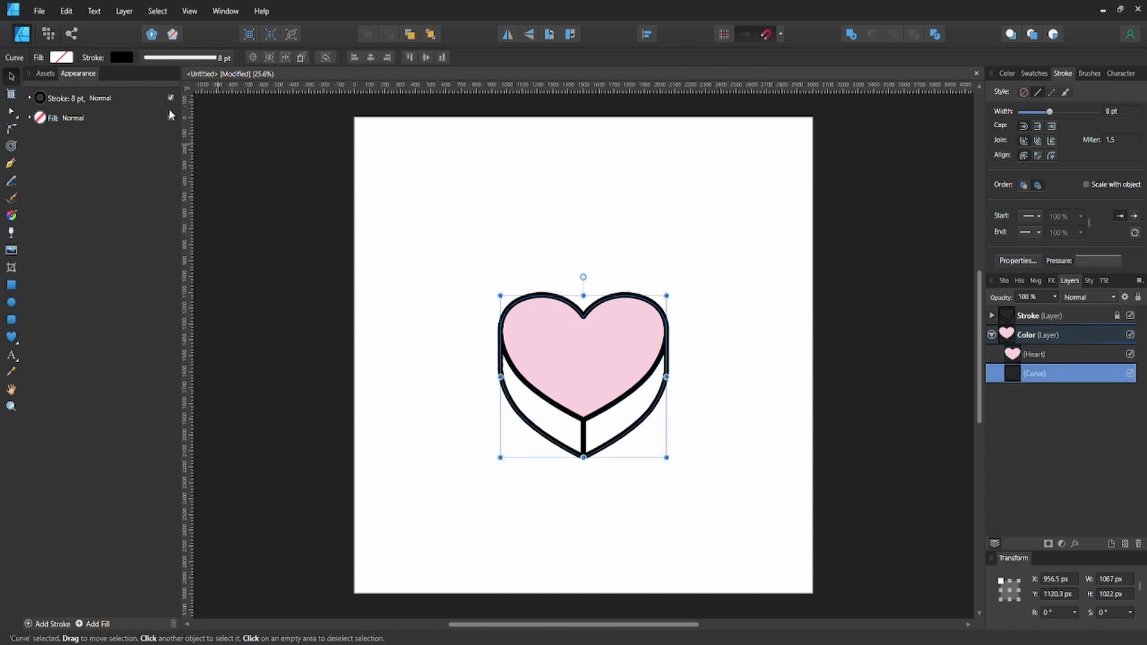
{"action": "left_click", "coordinate": [122, 58]}
{"action": "left_click", "coordinate": [208, 88]}
{"action": "left_click", "coordinate": [62, 57]}
{"action": "left_click", "coordinate": [43, 100]}
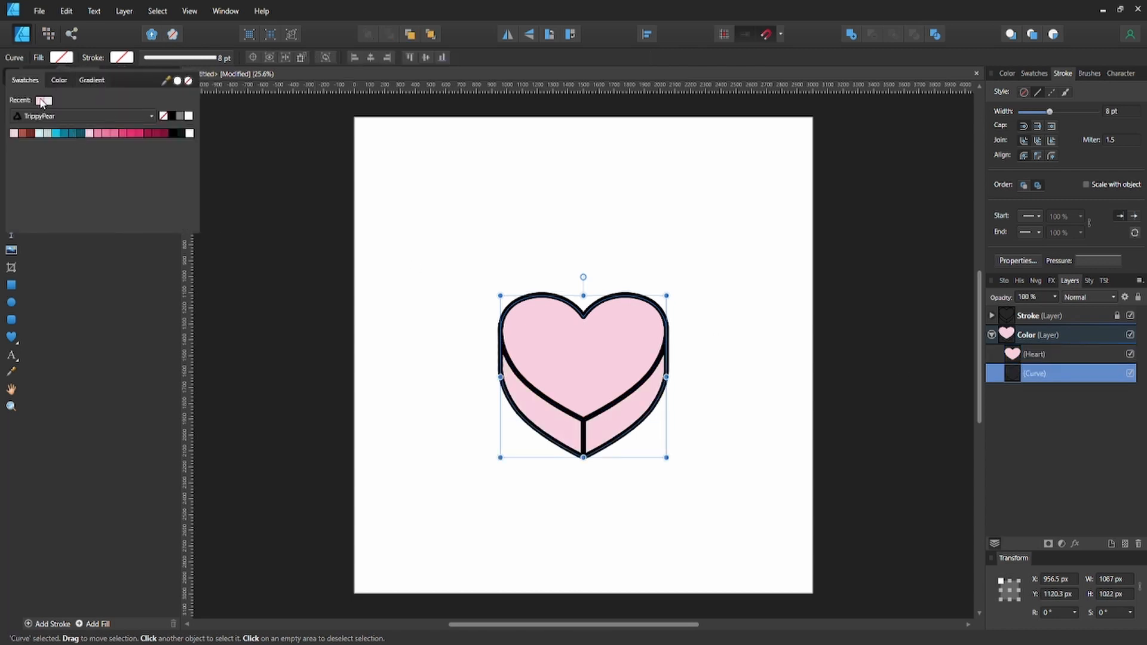
{"action": "left_click", "coordinate": [587, 485]}
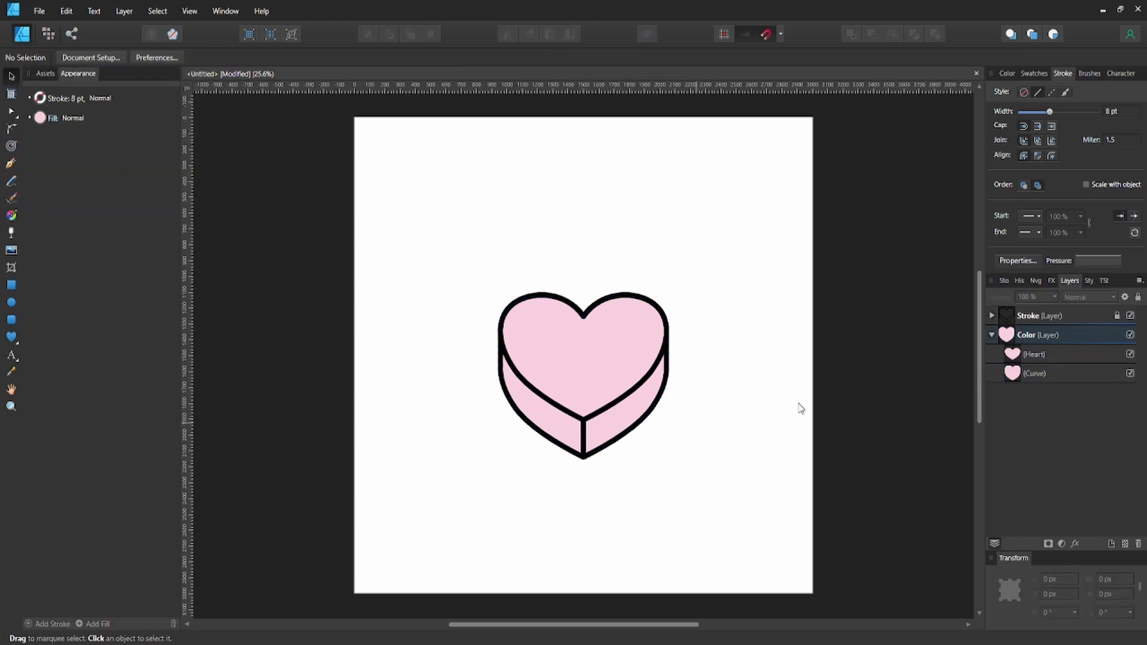
- Duplicate the curve on the Color layer and darken the copy's fill to a lightness of 10
{"action": "left_click", "coordinate": [1015, 374]}
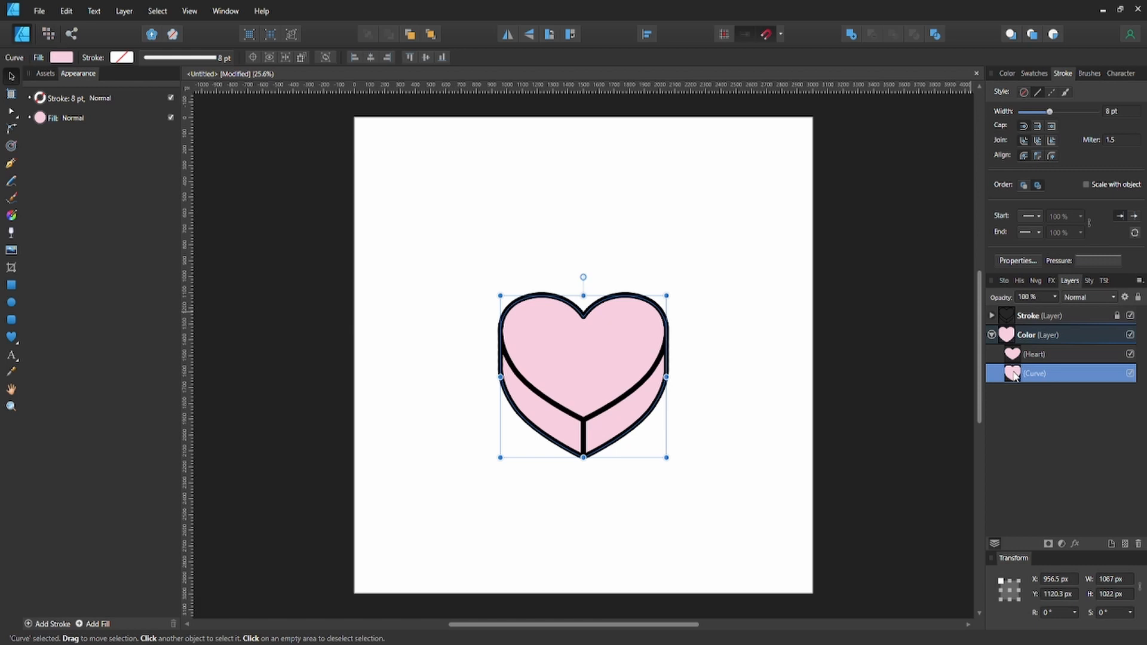
{"action": "key", "text": "ctrl+j"}
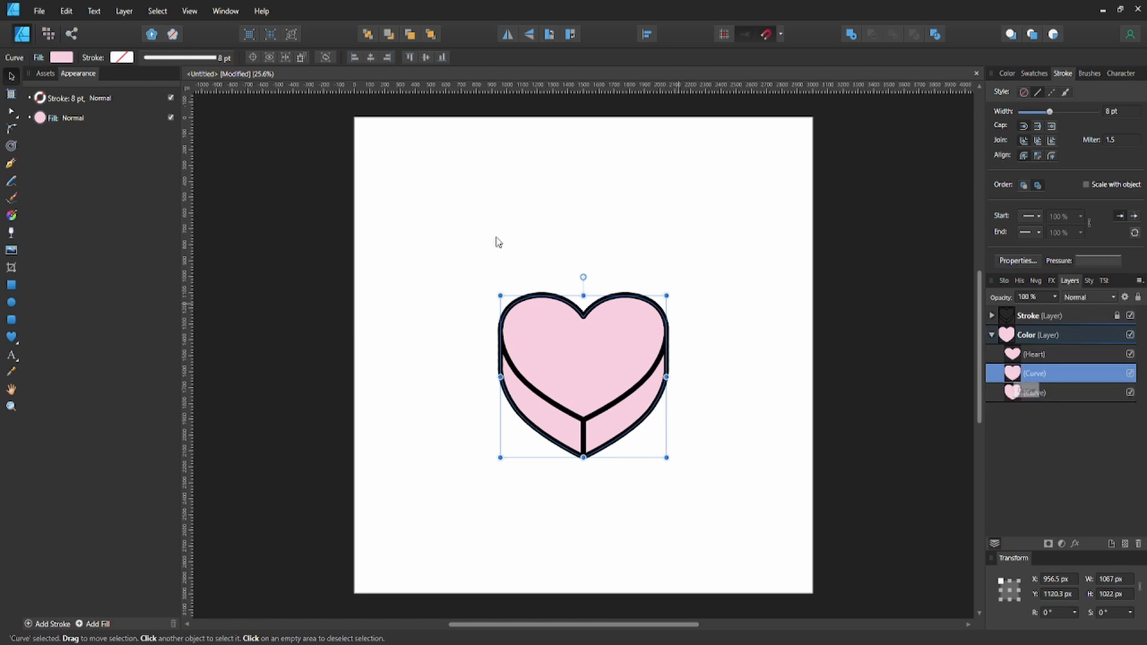
{"action": "left_click", "coordinate": [66, 60]}
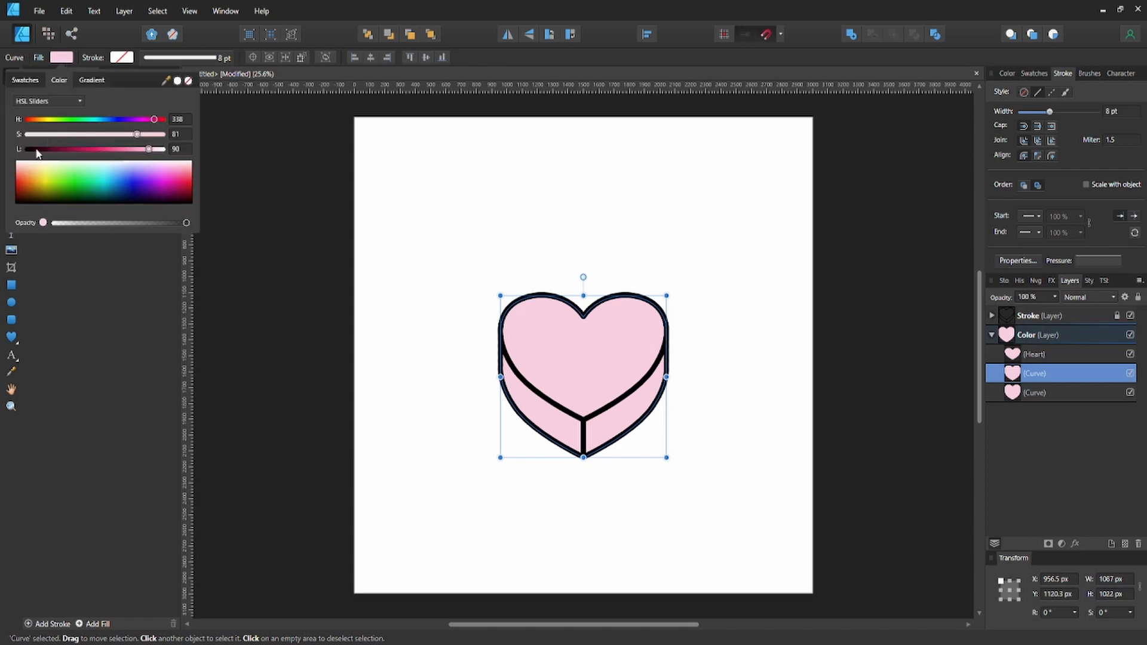
{"action": "left_click_drag", "start_coordinate": [36, 151], "coordinate": [42, 151]}
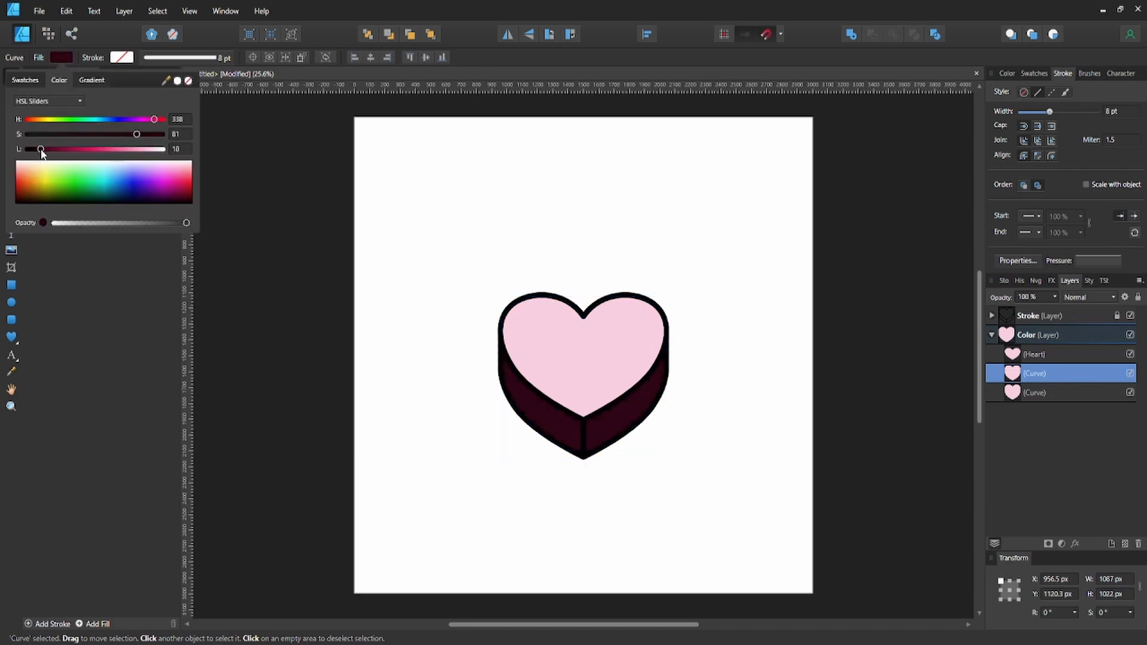
{"action": "left_click", "coordinate": [28, 103]}
{"action": "left_click", "coordinate": [21, 146]}
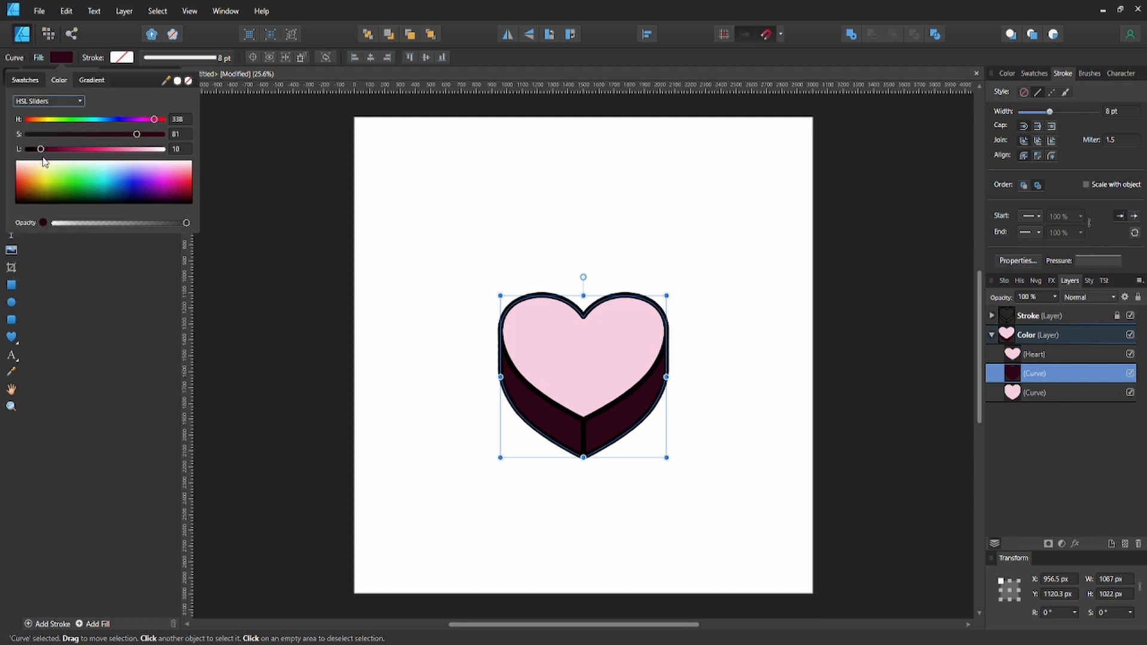
- Reduce the dark curve's fill opacity to about half and collapse the Color layer
{"action": "left_click_drag", "start_coordinate": [115, 223], "coordinate": [116, 223]}
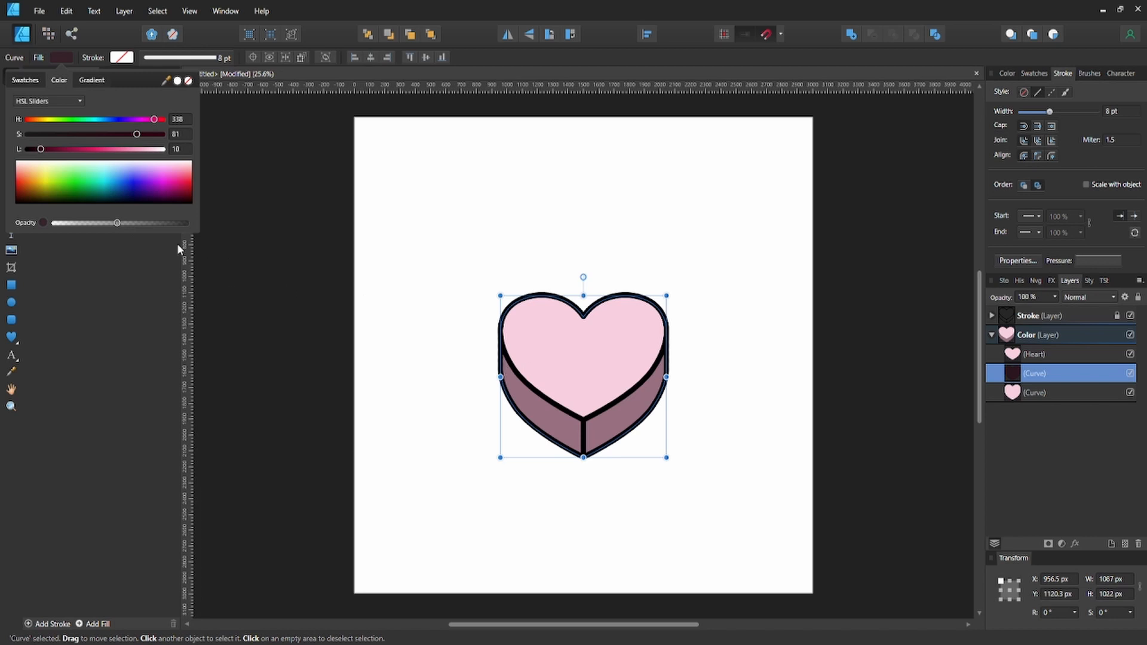
{"action": "left_click", "coordinate": [401, 375]}
{"action": "left_click", "coordinate": [992, 335]}
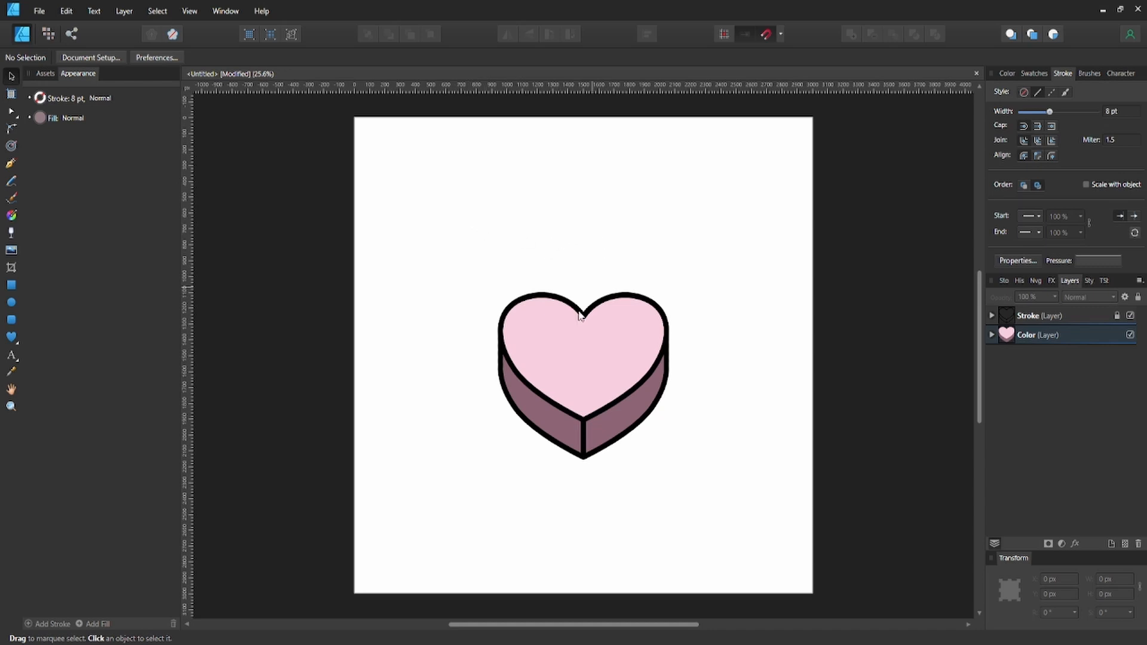
- Add 46 pt art text reading LOVE on the heart's top face in the Varela Round font
{"action": "key", "text": "t"}
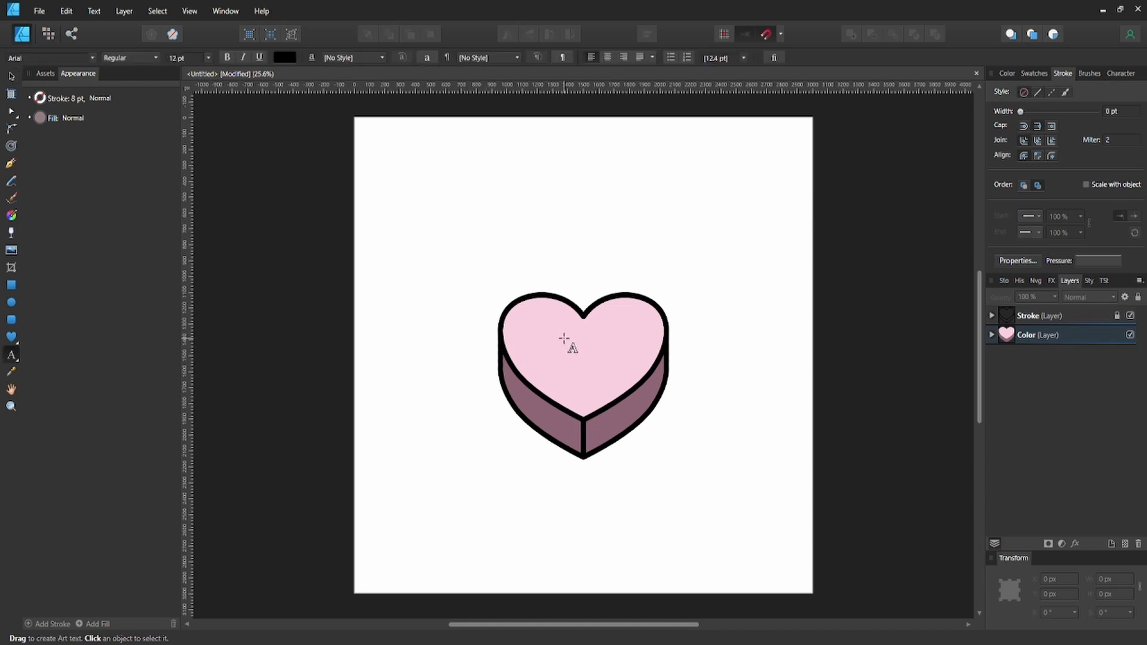
{"action": "left_click_drag", "start_coordinate": [568, 341], "coordinate": [575, 360]}
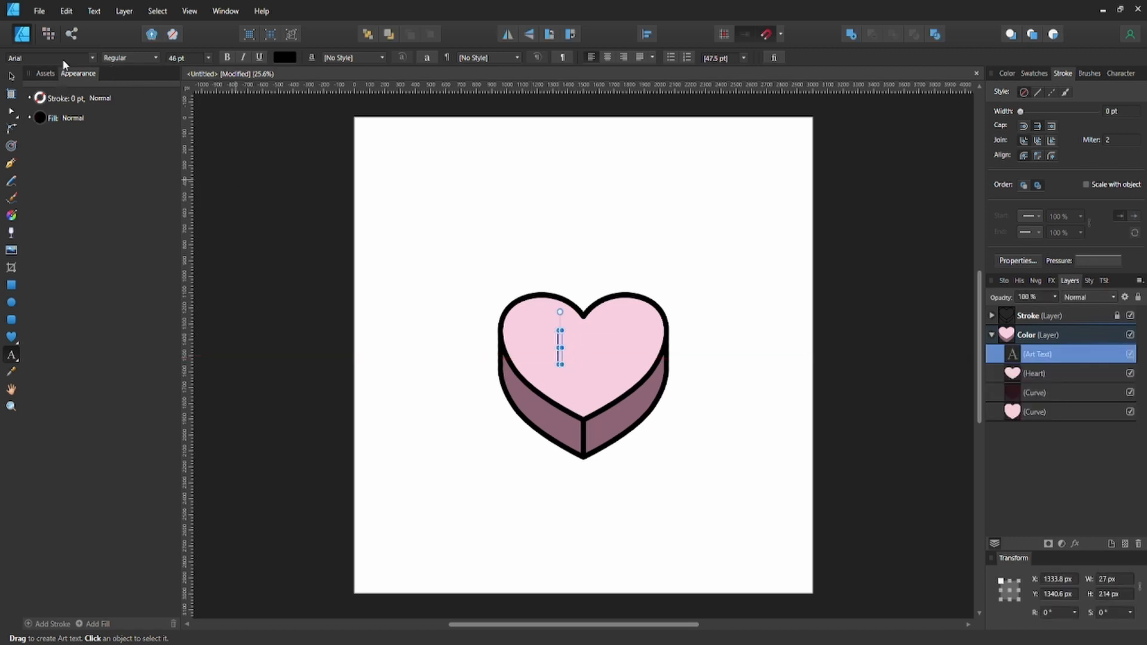
{"action": "left_click", "coordinate": [93, 58]}
{"action": "scroll", "coordinate": [202, 173], "scroll_direction": "down", "scroll_amount": 15}
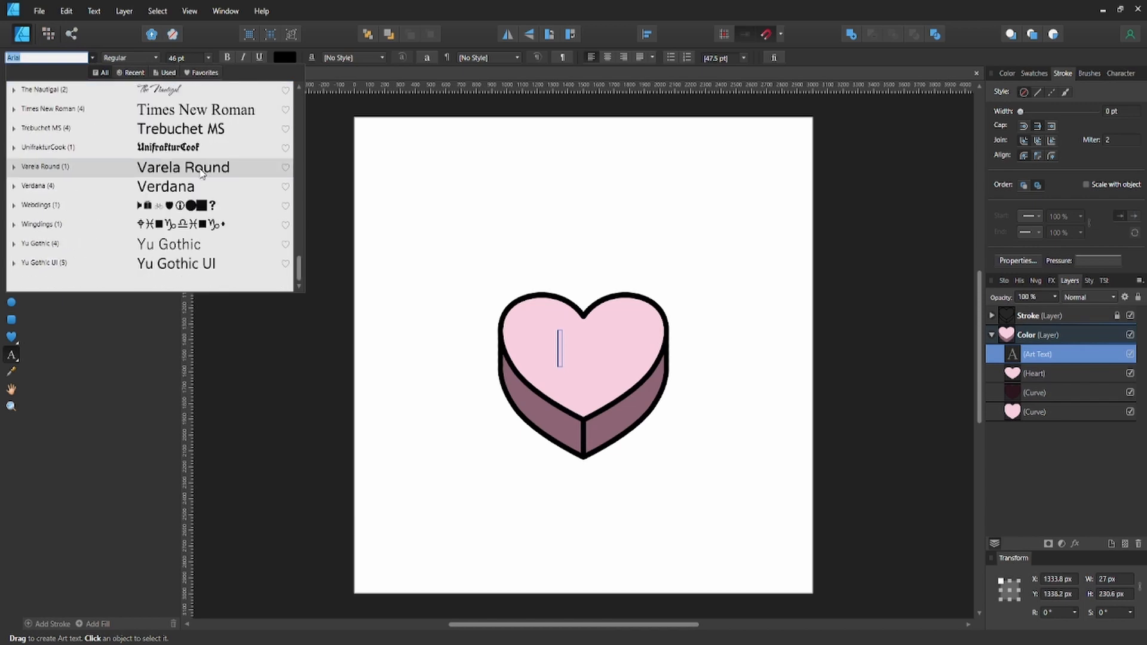
{"action": "left_click", "coordinate": [202, 173]}
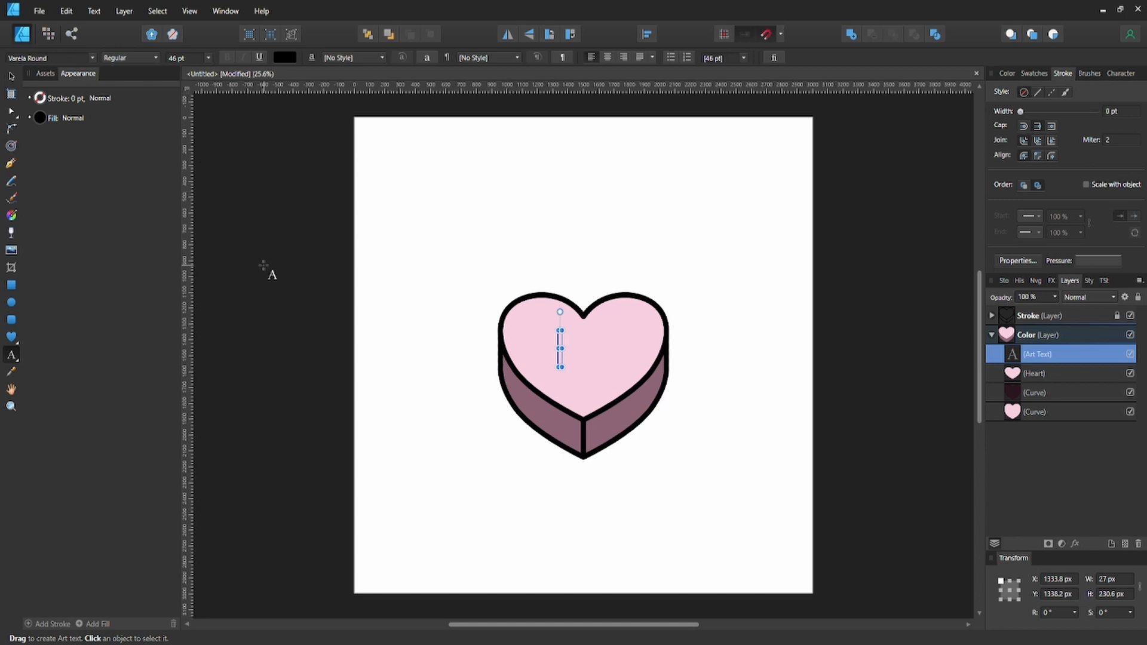
{"action": "type", "text": "LOVE"}
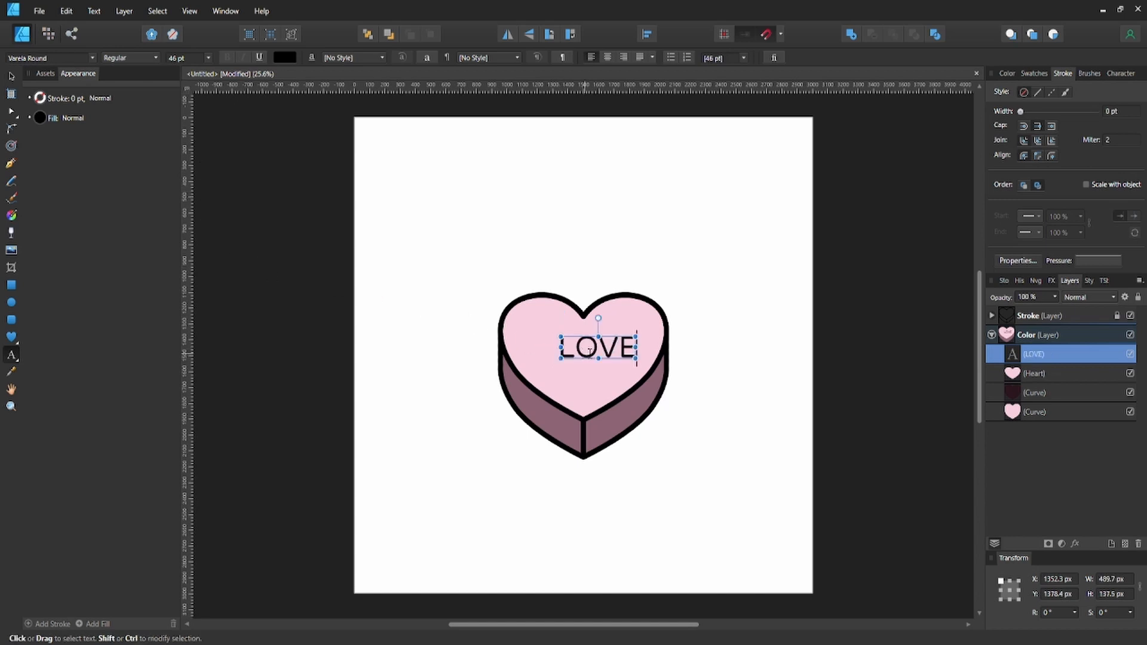
- Centre the LOVE text horizontally and vertically on the Color layer's heart
{"action": "double_click", "coordinate": [603, 354]}
{"action": "left_click", "coordinate": [1029, 357]}
{"action": "left_click", "coordinate": [997, 354]}
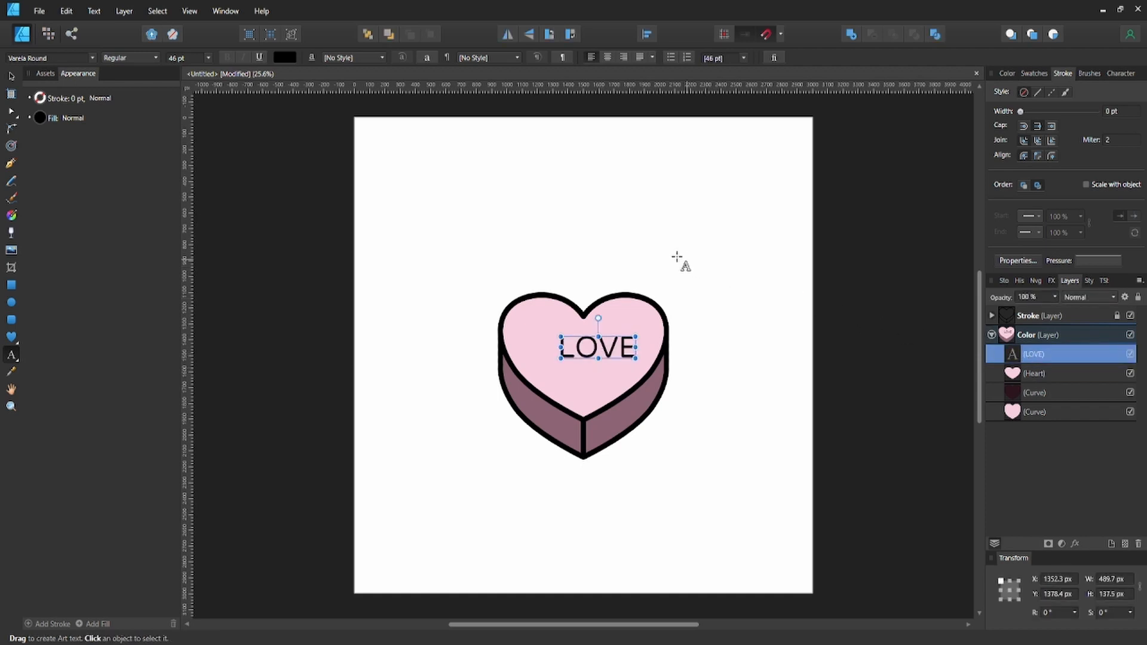
{"action": "key", "text": "v"}
{"action": "left_click", "coordinate": [636, 323], "text": "shift"}
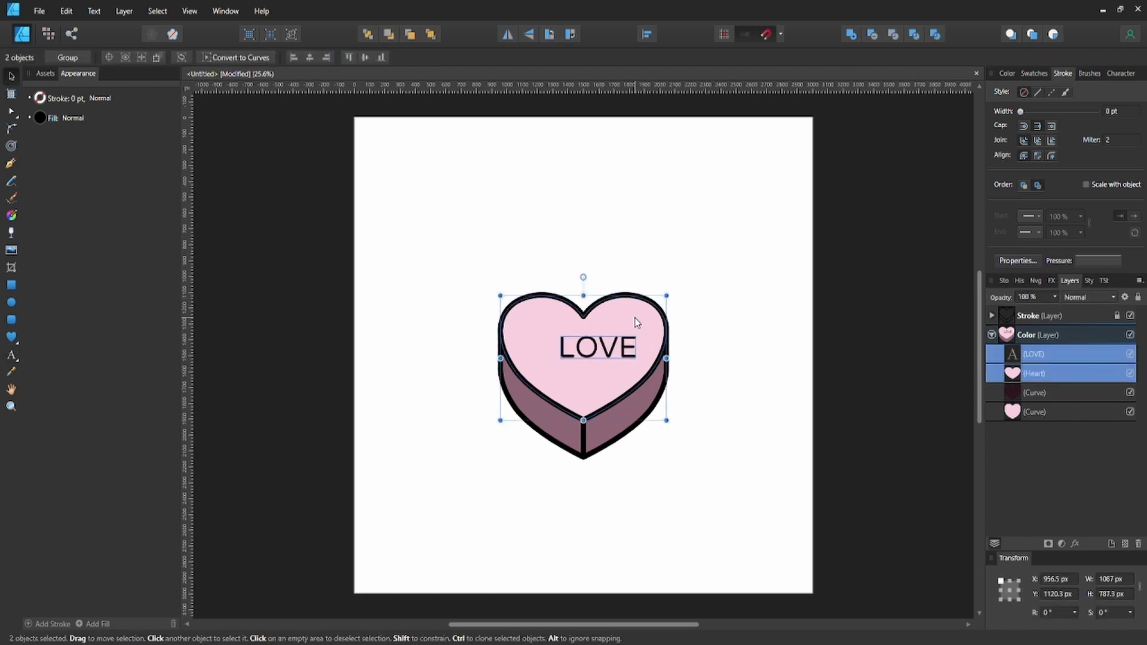
{"action": "left_click", "coordinate": [310, 56]}
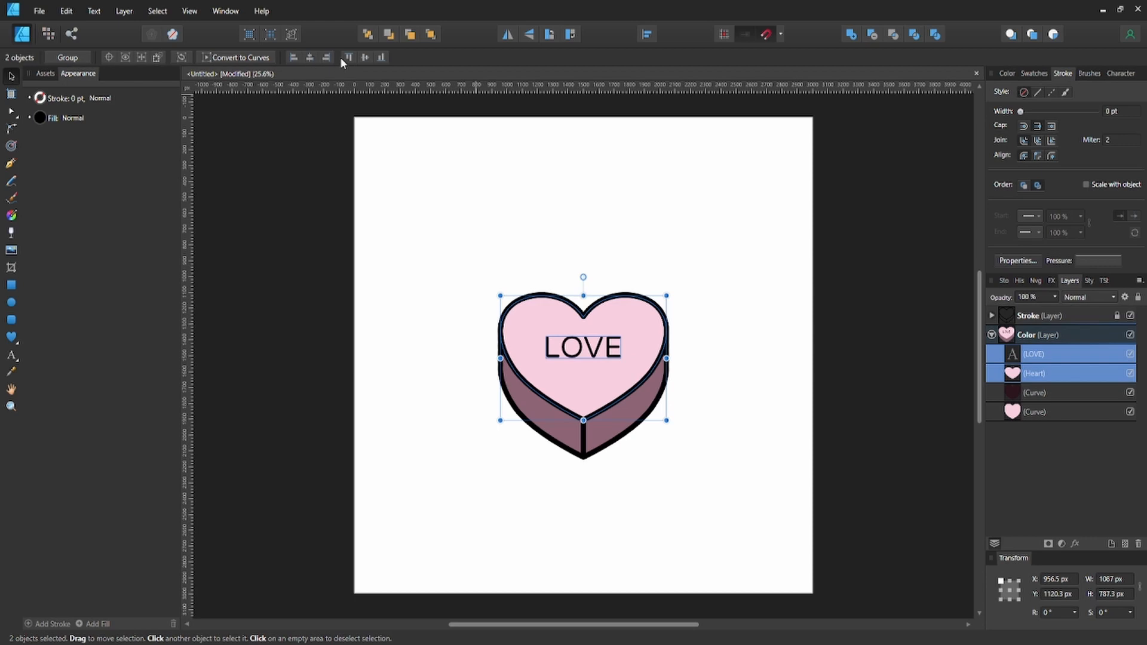
{"action": "left_click", "coordinate": [361, 59]}
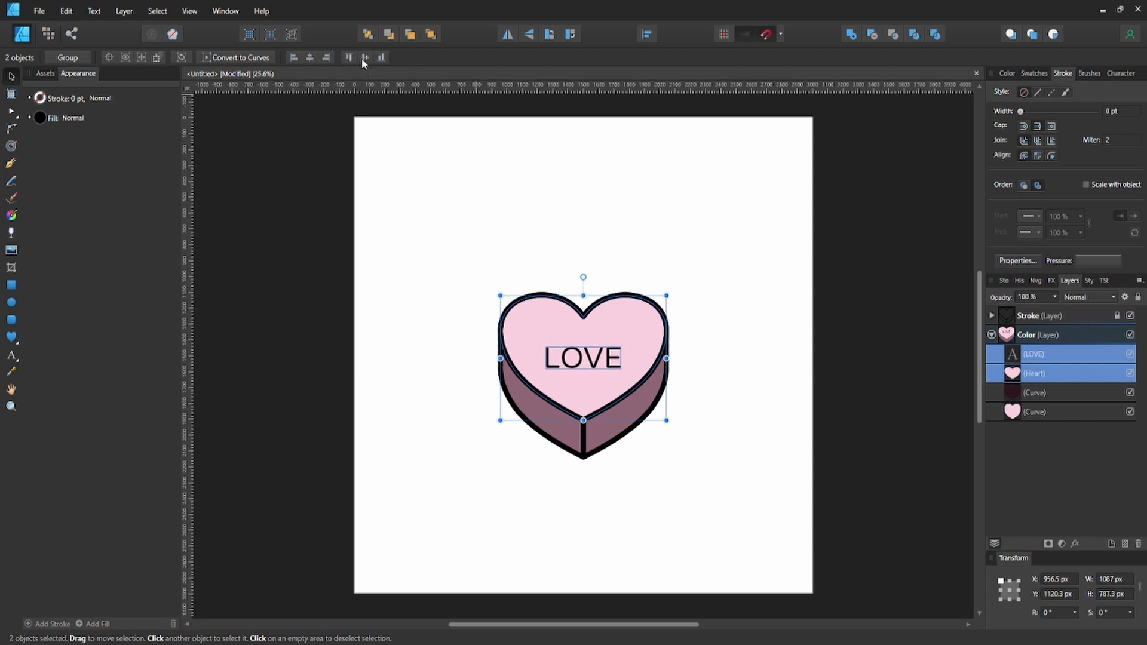
- Move the LOVE text slightly upward on the heart, to about Y 1376.5 px
{"action": "left_click", "coordinate": [679, 272]}
{"action": "left_click", "coordinate": [602, 359]}
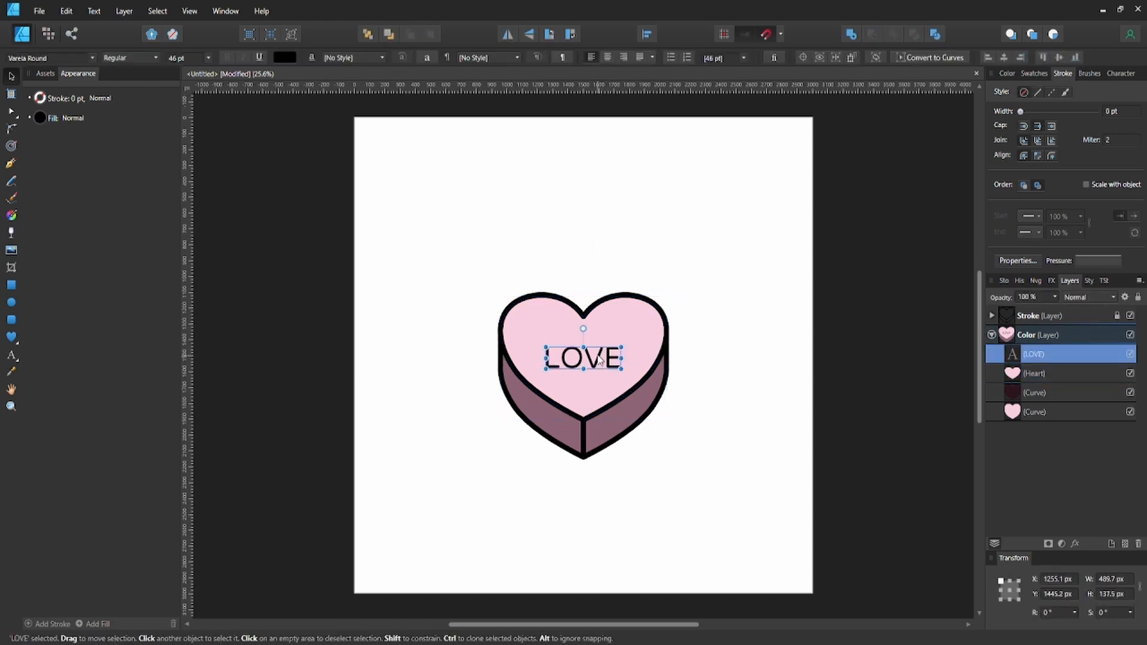
{"action": "left_click_drag", "start_coordinate": [601, 361], "coordinate": [601, 353]}
{"action": "left_click", "coordinate": [738, 353]}
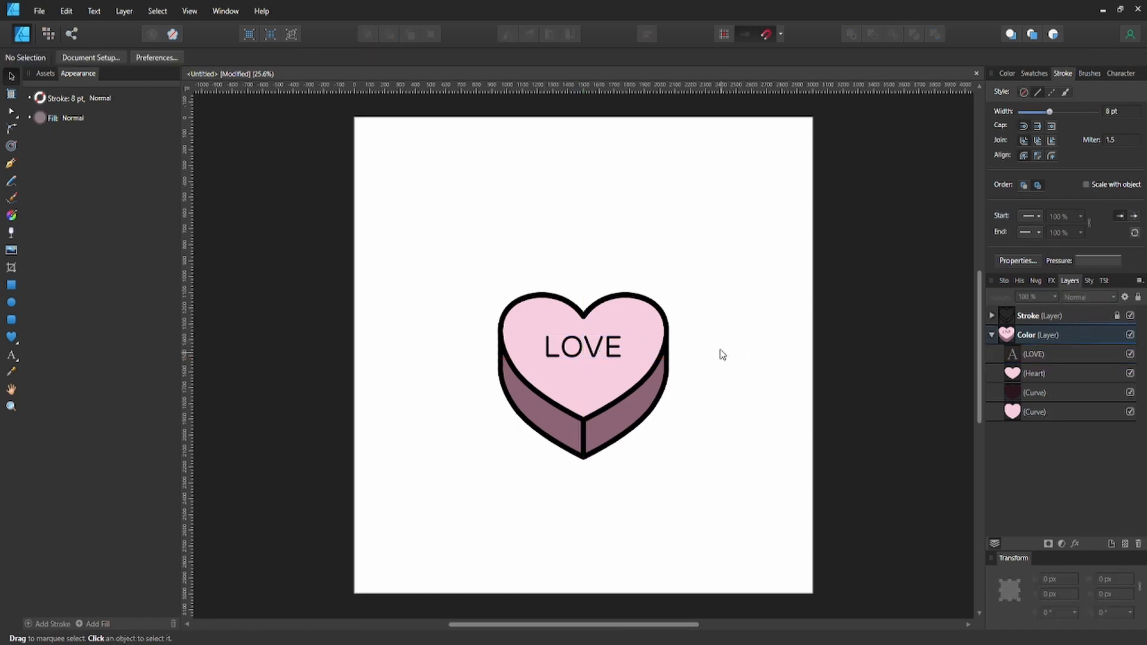
- Recolour the LOVE text coral red with hue 360, saturation 93 and lightness 67
{"action": "left_click", "coordinate": [619, 357]}
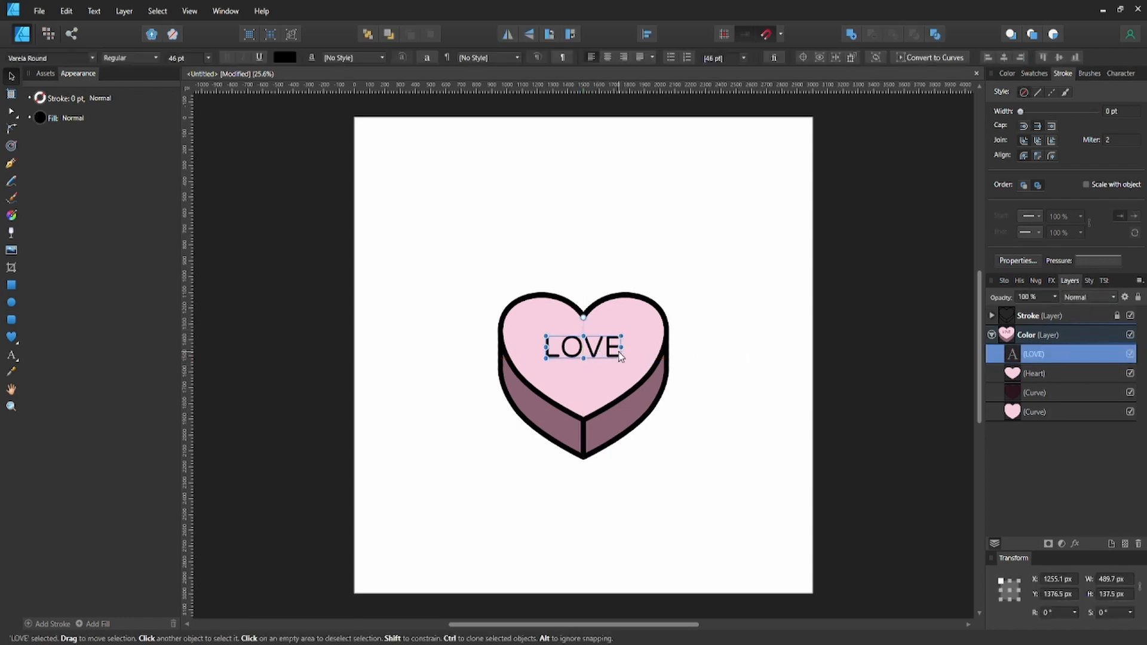
{"action": "double_click", "coordinate": [597, 354]}
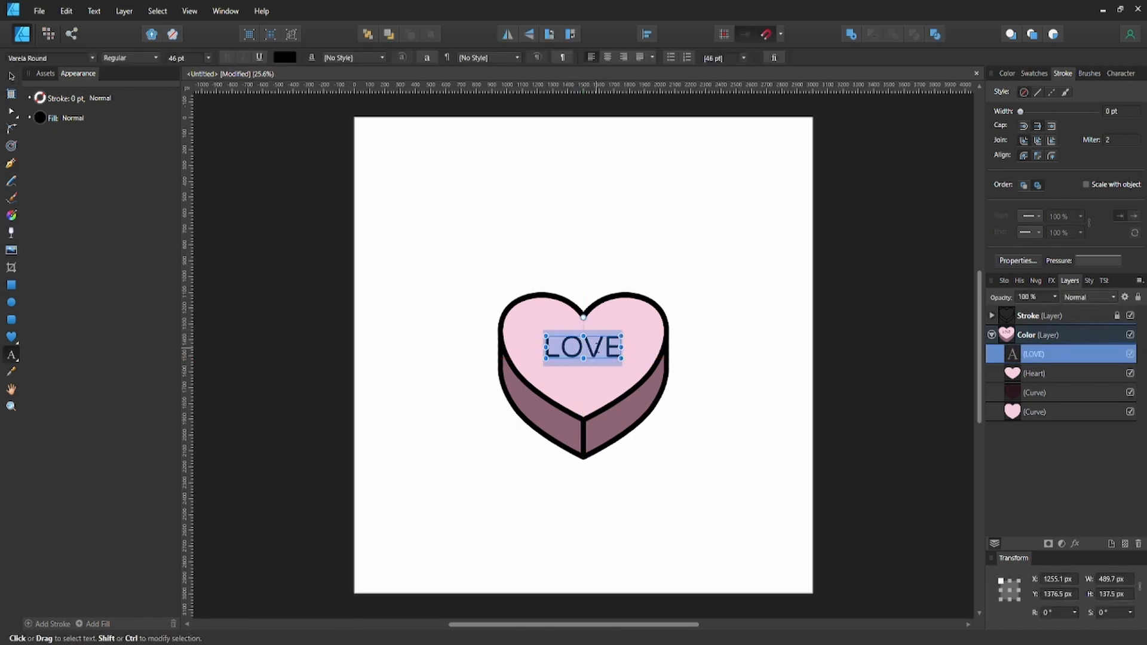
{"action": "left_click", "coordinate": [286, 62]}
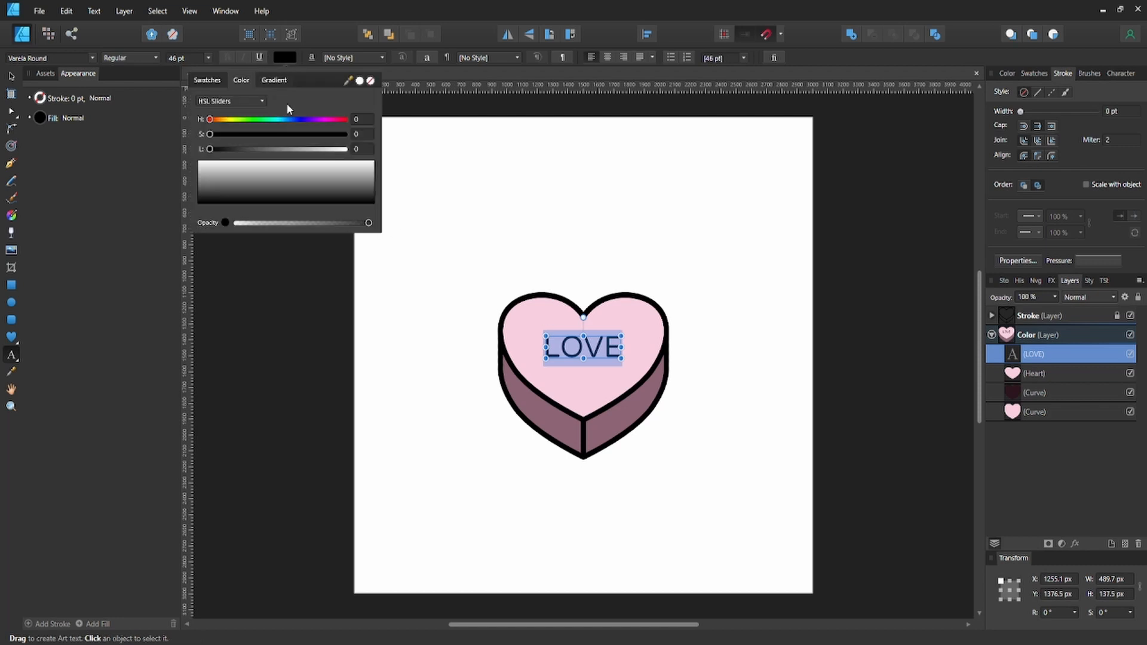
{"action": "left_click", "coordinate": [339, 120]}
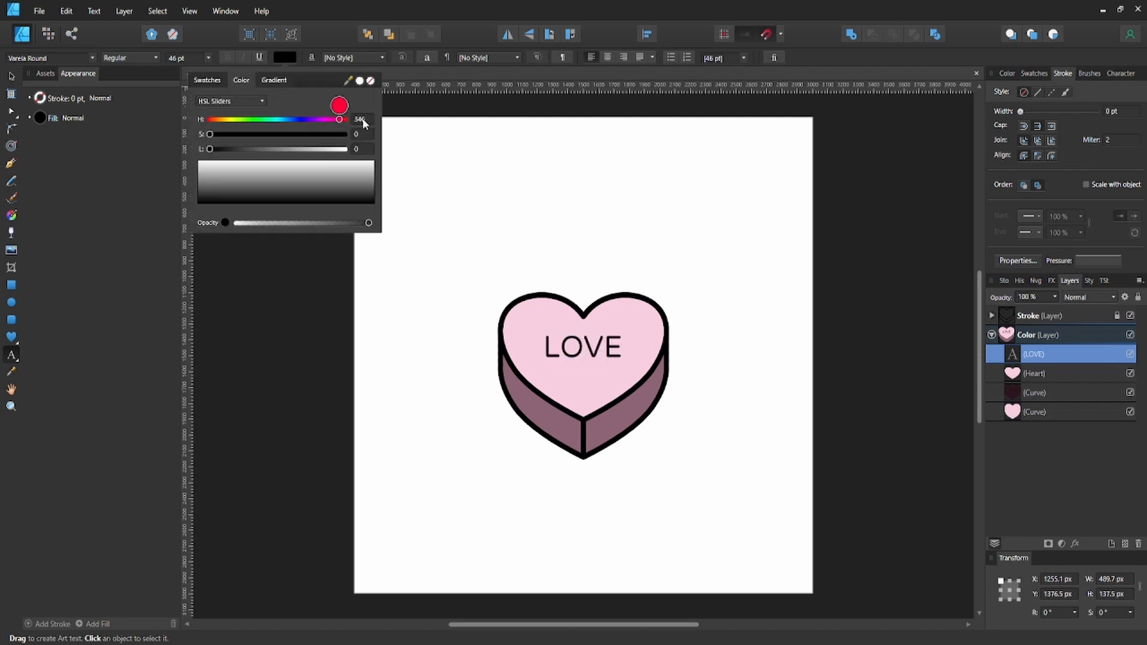
{"action": "left_click", "coordinate": [335, 134]}
{"action": "left_click", "coordinate": [301, 150]}
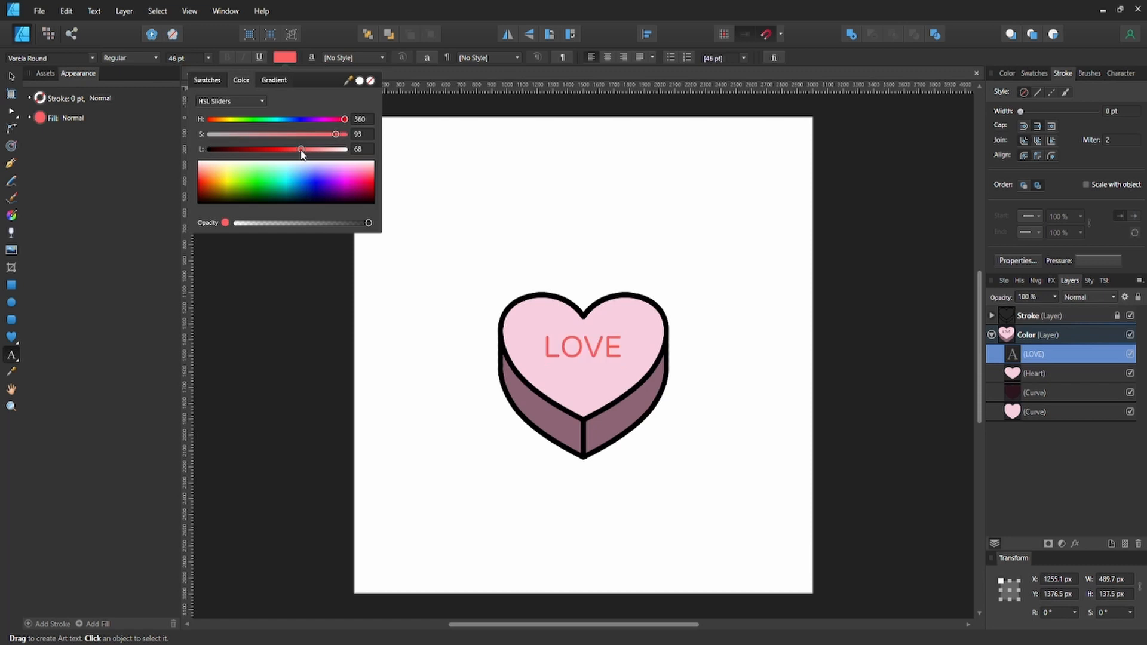
{"action": "left_click_drag", "start_coordinate": [301, 150], "coordinate": [300, 150]}
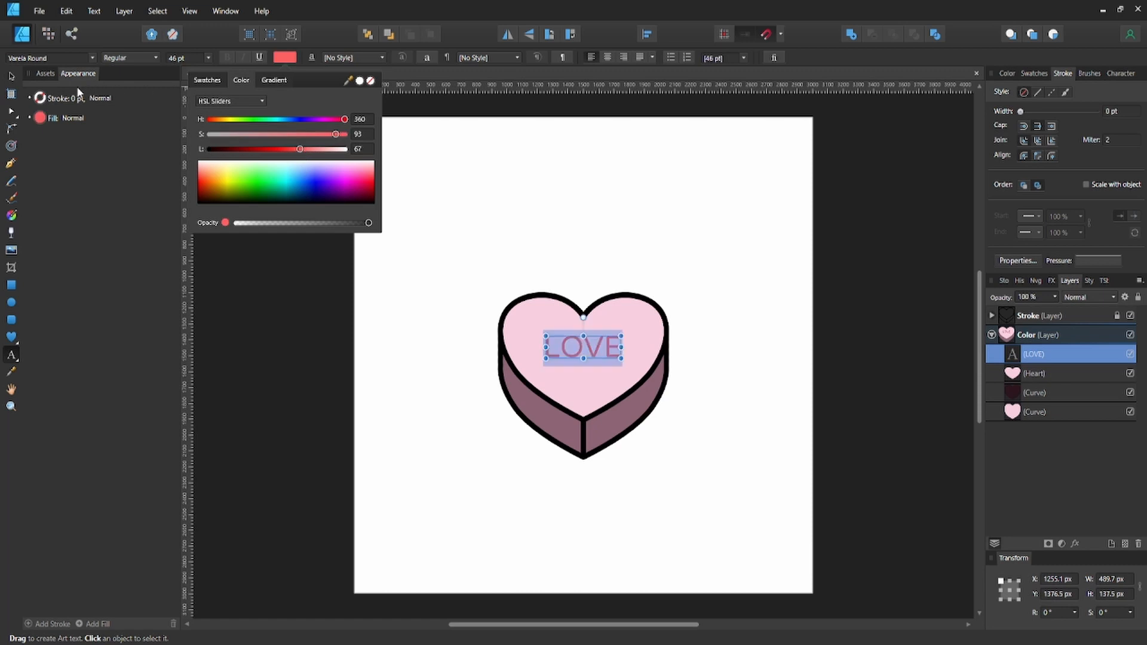
- Give the LOVE text a 1 pt stroke in the same coral red as its fill
{"action": "left_click", "coordinate": [42, 104]}
{"action": "left_click", "coordinate": [41, 101]}
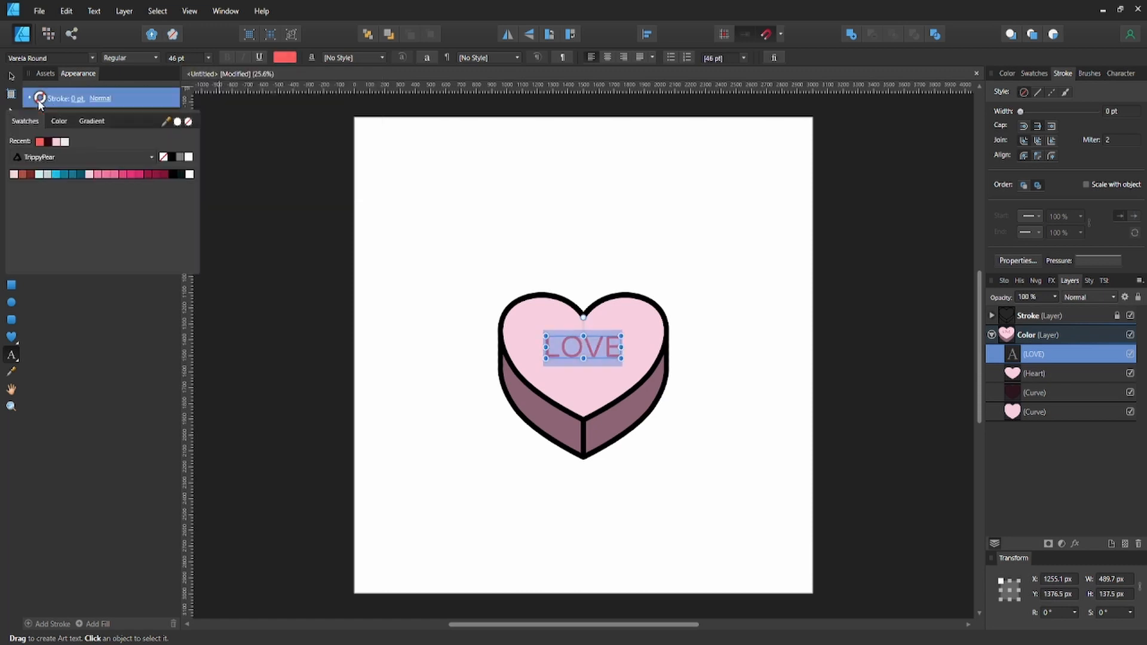
{"action": "left_click", "coordinate": [77, 99]}
{"action": "left_click", "coordinate": [119, 142]}
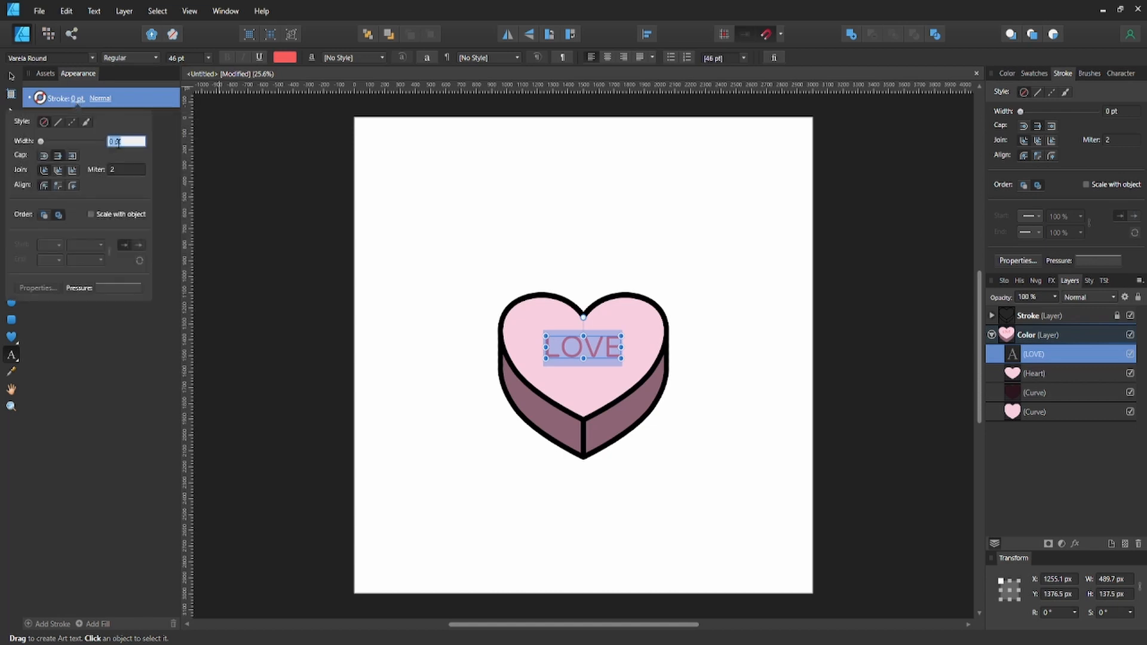
{"action": "type", "text": "1"}
{"action": "key", "text": "Return"}
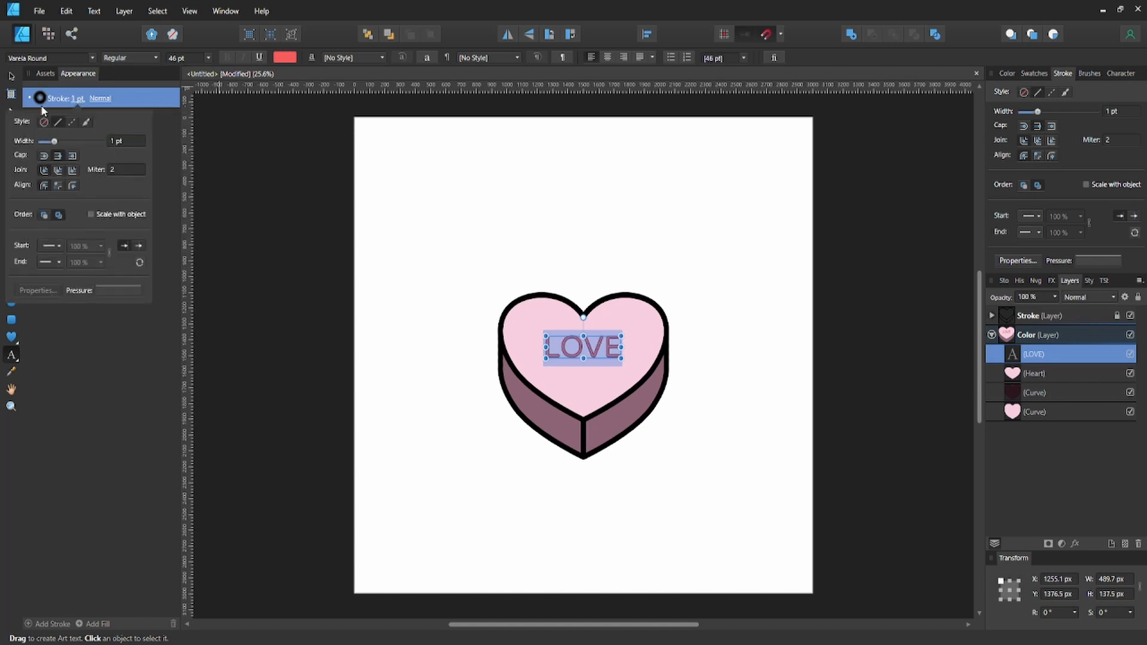
{"action": "left_click", "coordinate": [39, 99]}
{"action": "left_click", "coordinate": [25, 120]}
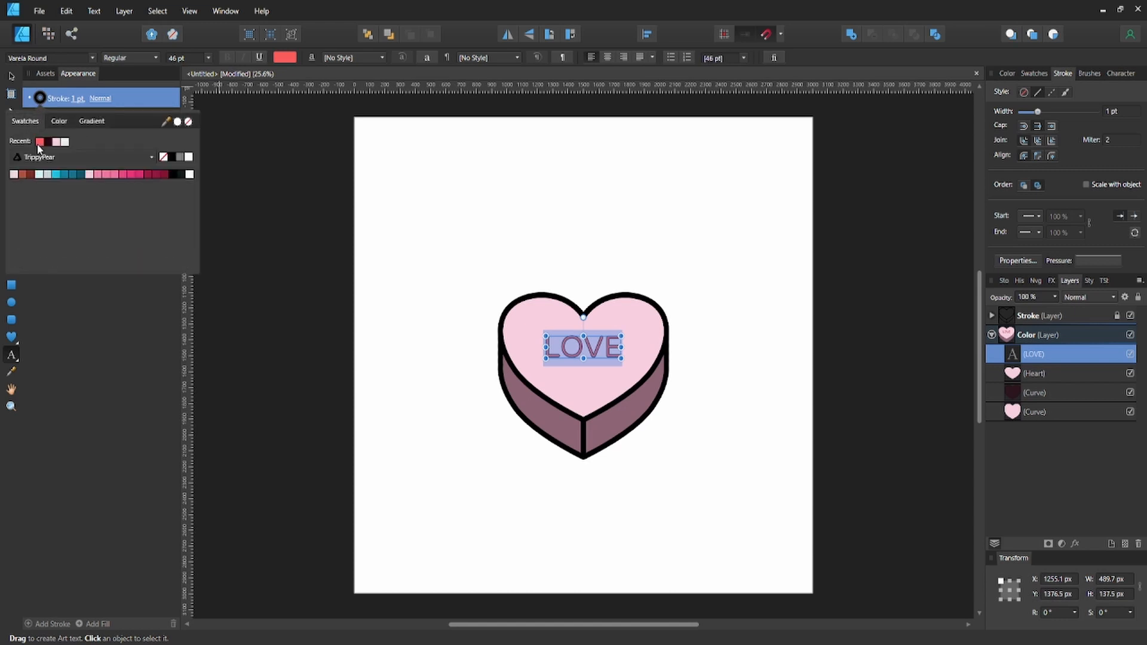
{"action": "left_click", "coordinate": [40, 142]}
{"action": "left_click", "coordinate": [349, 258]}
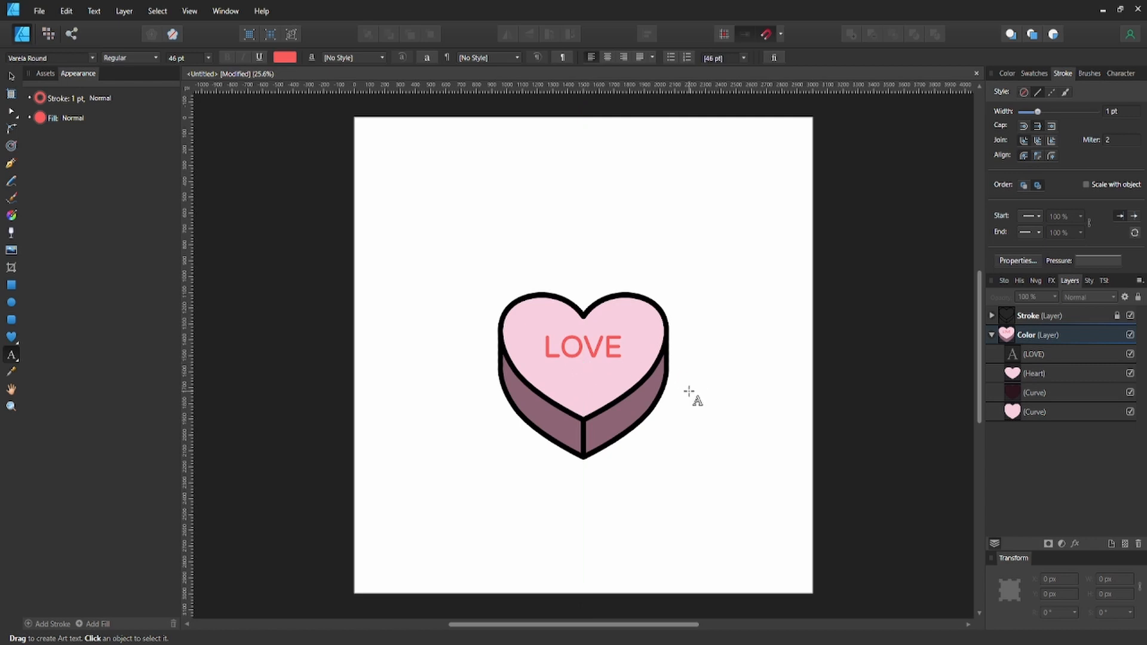
- Apply a Bevel / Emboss effect to the LOVE text
{"action": "left_click", "coordinate": [1045, 354]}
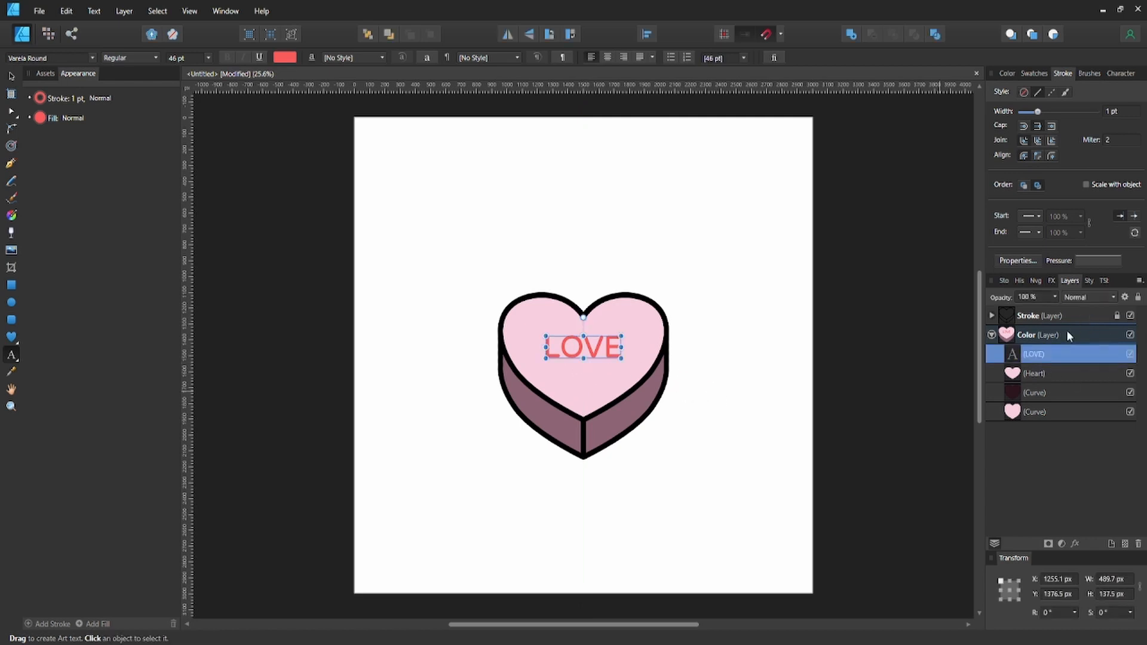
{"action": "left_click", "coordinate": [1050, 285]}
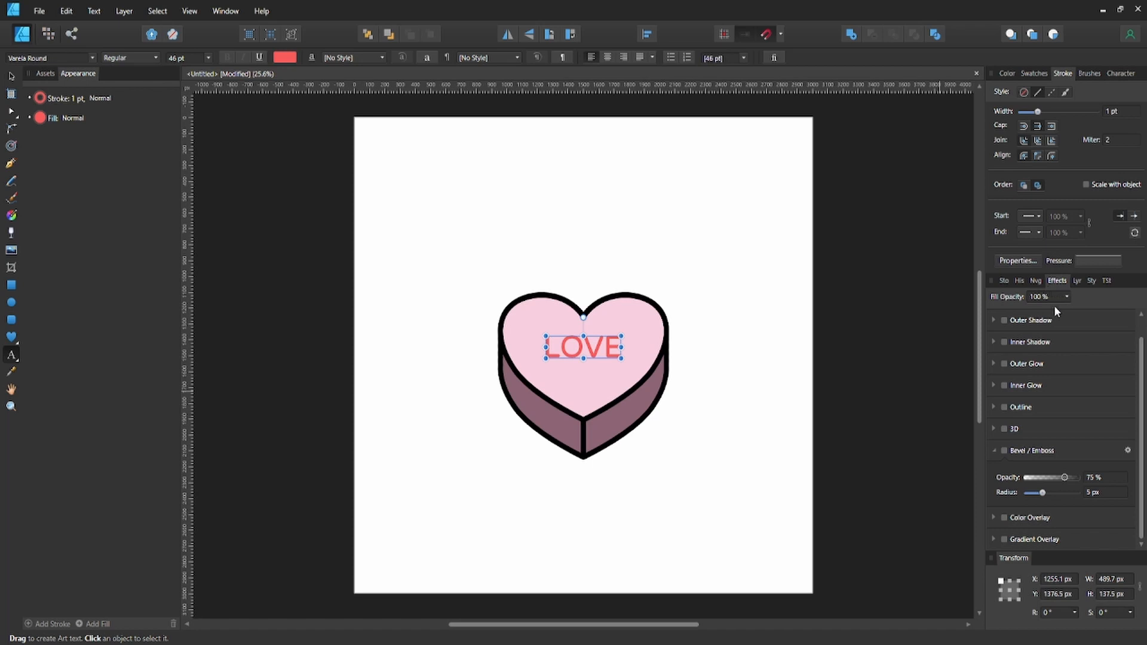
{"action": "left_click", "coordinate": [1005, 451]}
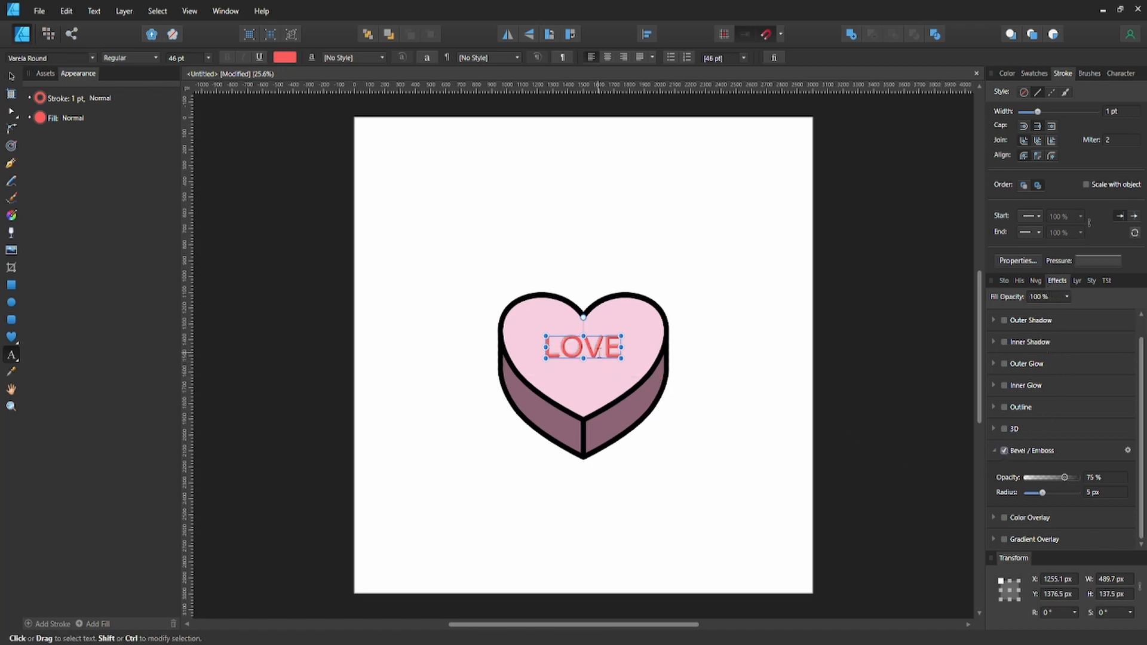
{"action": "key", "text": "Escape"}
- Add a 3D effect to the LOVE text and slightly reduce the effect's radius
{"action": "scroll", "coordinate": [602, 357], "scroll_direction": "up", "scroll_amount": 1}
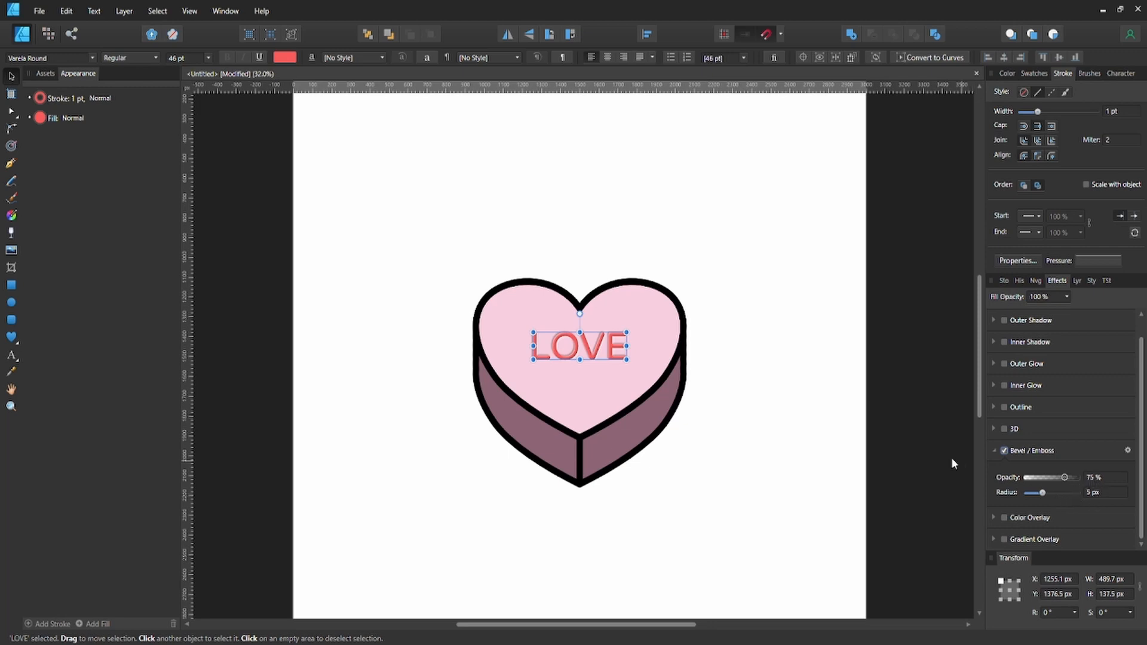
{"action": "left_click", "coordinate": [1003, 429]}
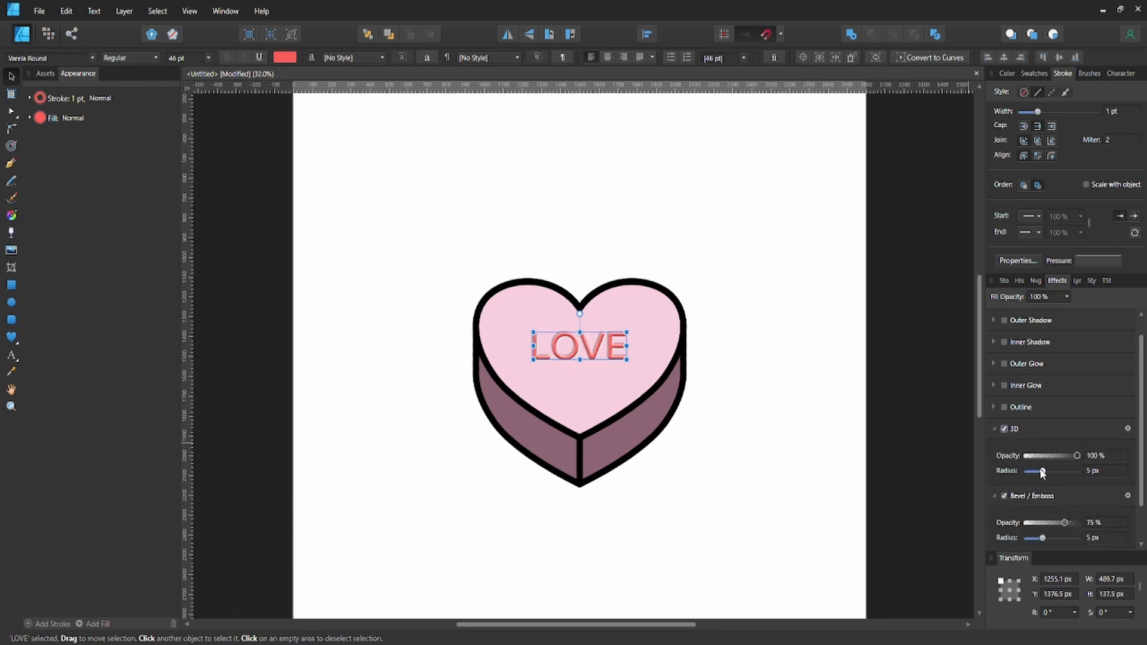
{"action": "left_click_drag", "start_coordinate": [1043, 473], "coordinate": [1040, 474]}
{"action": "left_click", "coordinate": [775, 464]}
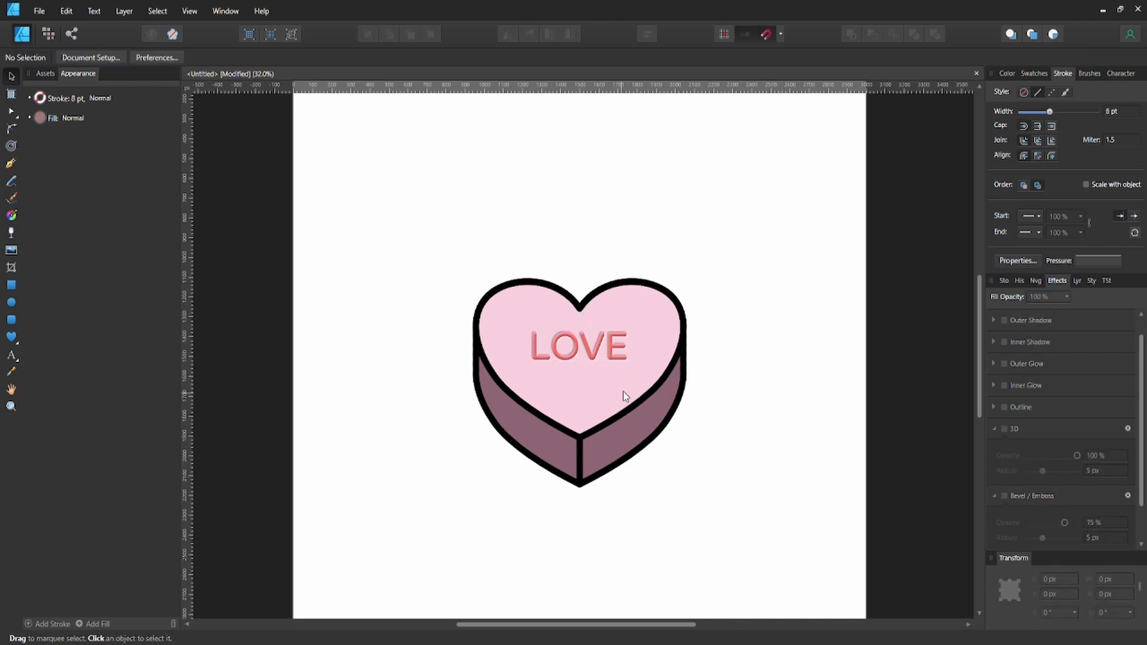
- Move the LOVE text slightly lower on the heart's top face
{"action": "left_click", "coordinate": [613, 357]}
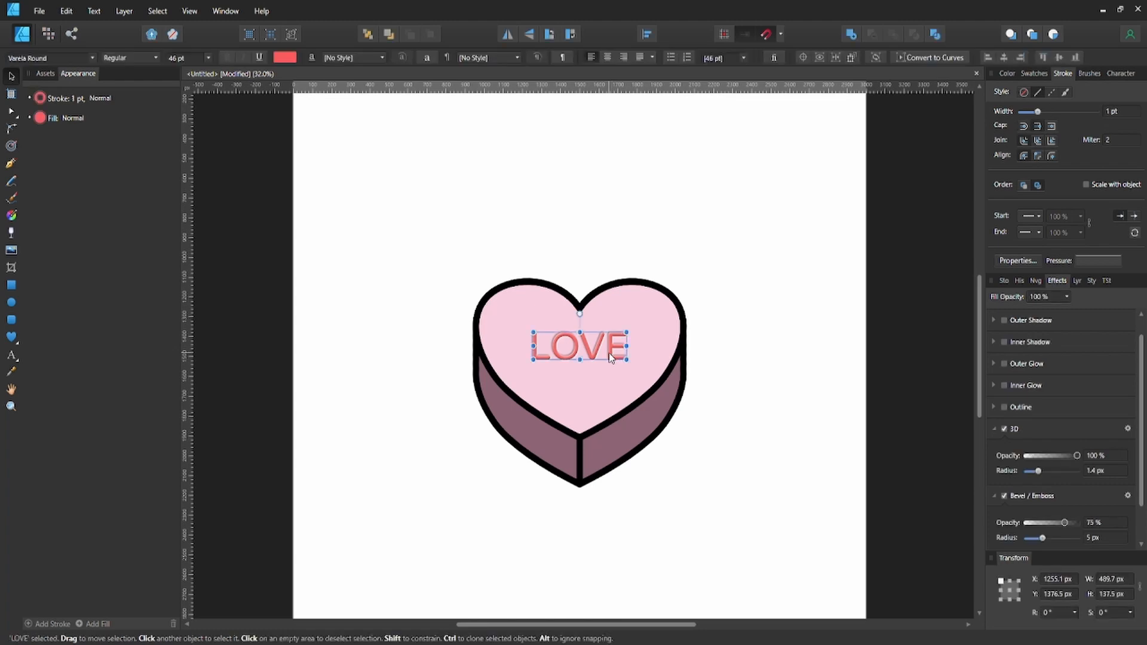
{"action": "left_click_drag", "start_coordinate": [612, 361], "coordinate": [613, 372]}
{"action": "left_click", "coordinate": [711, 411]}
{"action": "key", "text": "ctrl+minus"}
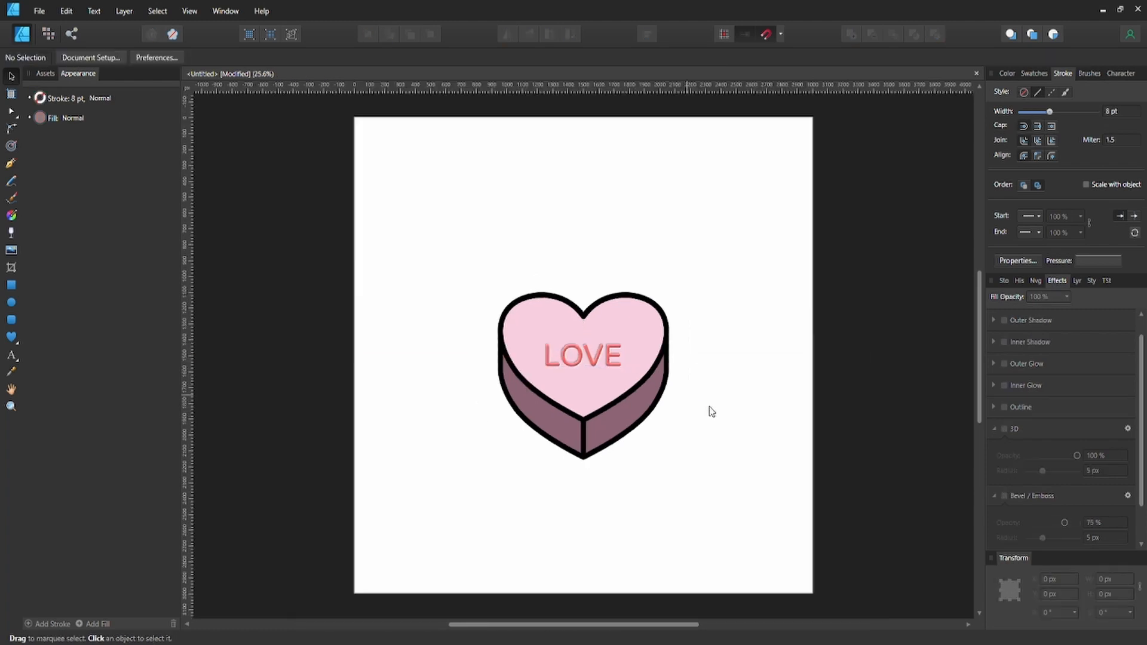
- Stretch the LOVE text about its centre to about 661 px wide and 154 px high
{"action": "left_click", "coordinate": [616, 357]}
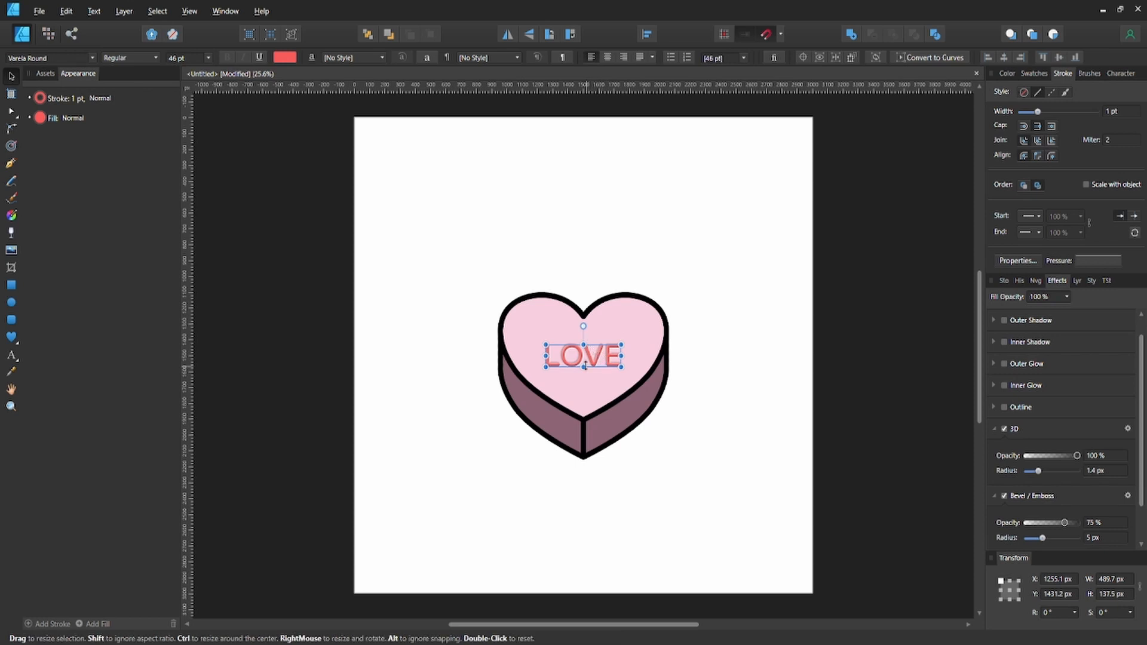
{"action": "left_click_drag", "start_coordinate": [584, 366], "coordinate": [634, 341]}
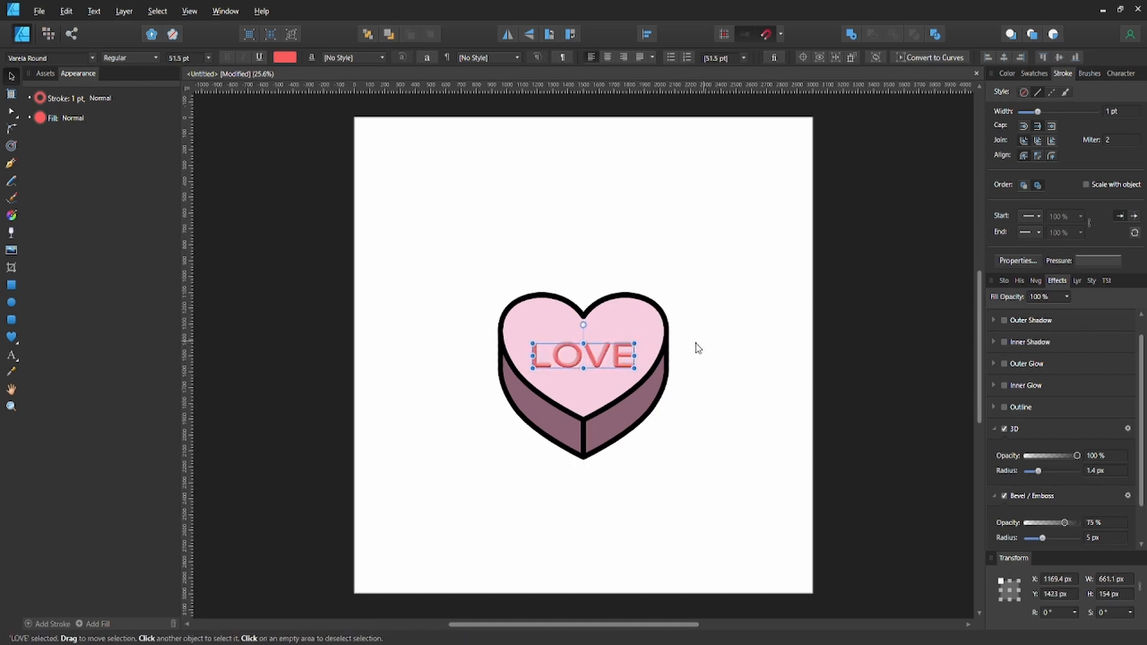
{"action": "left_click", "coordinate": [708, 351]}
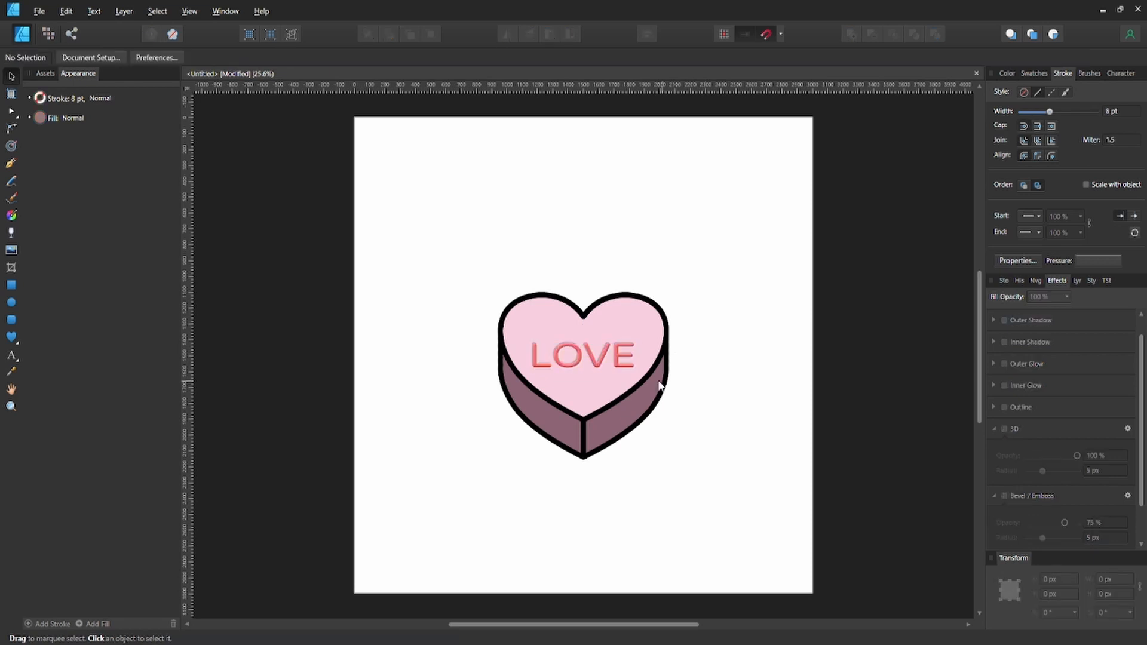
- Nudge the widened LOVE text slightly upward on the heart's top face
{"action": "left_click", "coordinate": [623, 363]}
{"action": "left_click_drag", "start_coordinate": [623, 363], "coordinate": [623, 356]}
{"action": "left_click", "coordinate": [735, 388]}
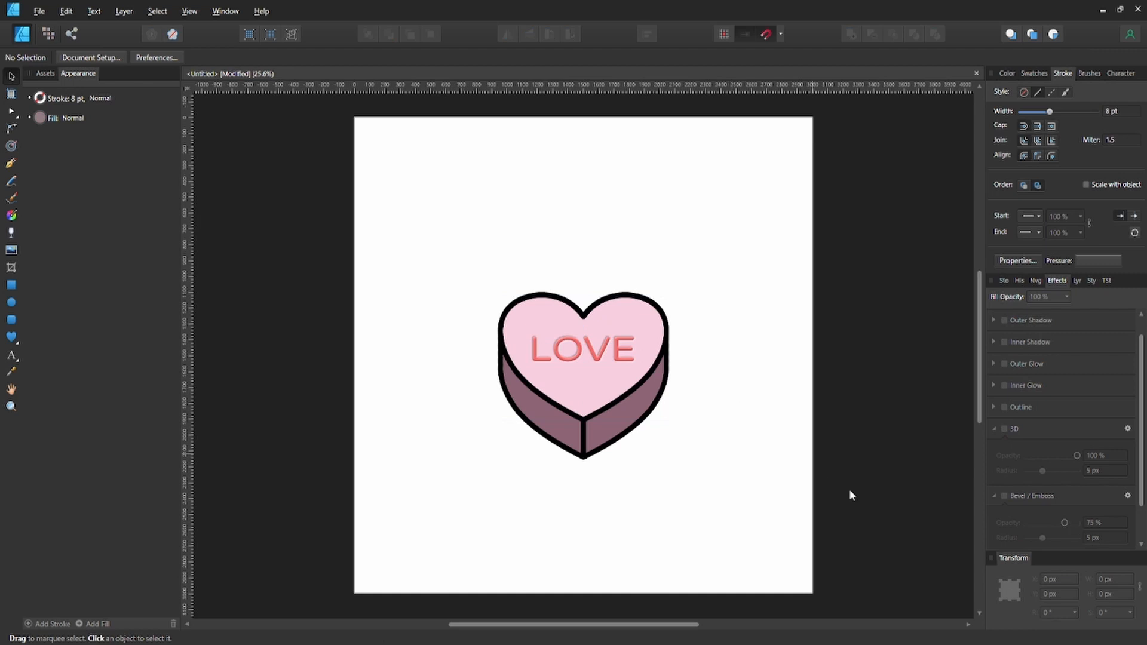
- Collapse the Color layer and add a layer named Highlights between Stroke and Color
{"action": "left_click", "coordinate": [1090, 281]}
{"action": "left_click", "coordinate": [1071, 281]}
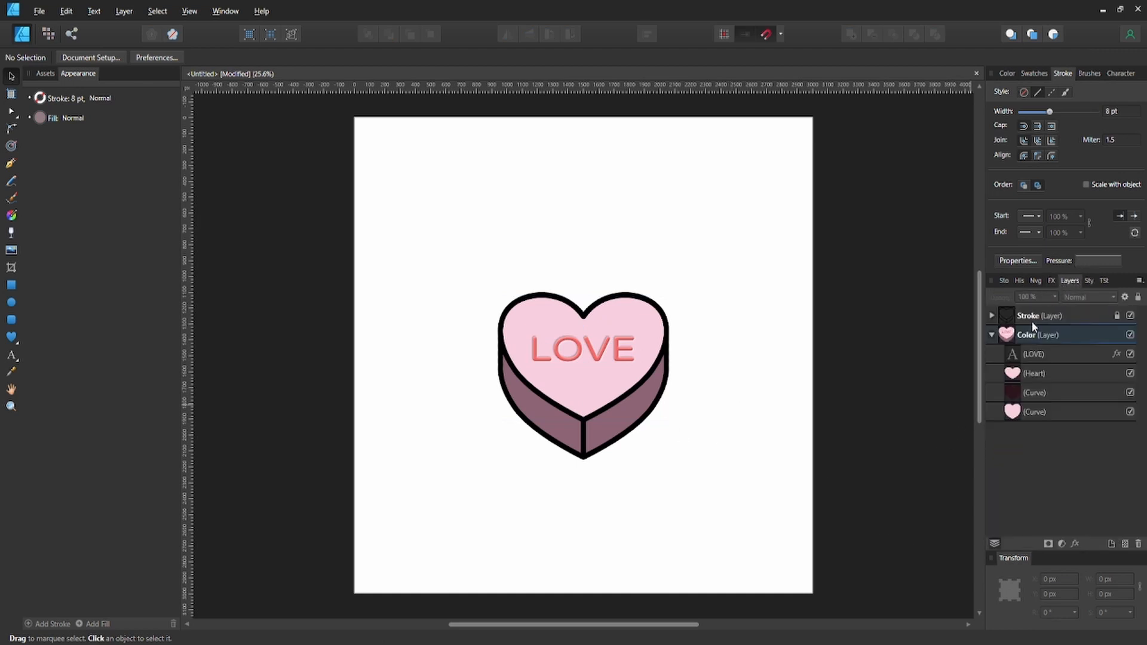
{"action": "left_click", "coordinate": [992, 334]}
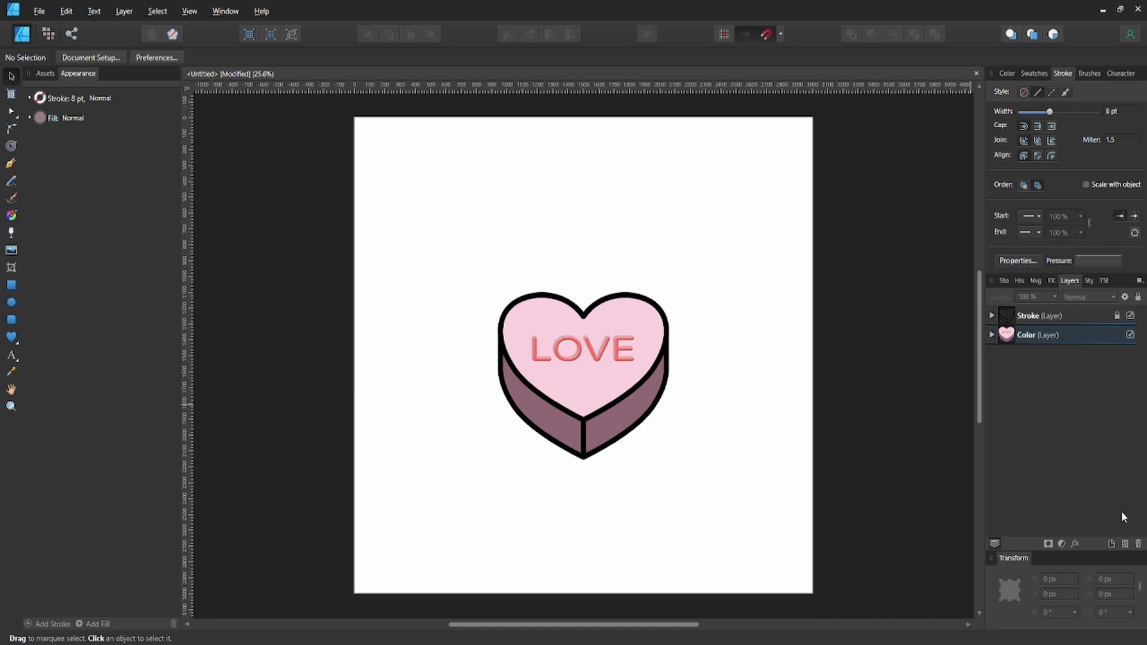
{"action": "left_click", "coordinate": [1112, 544]}
{"action": "double_click", "coordinate": [1052, 335]}
{"action": "type", "text": "H"}
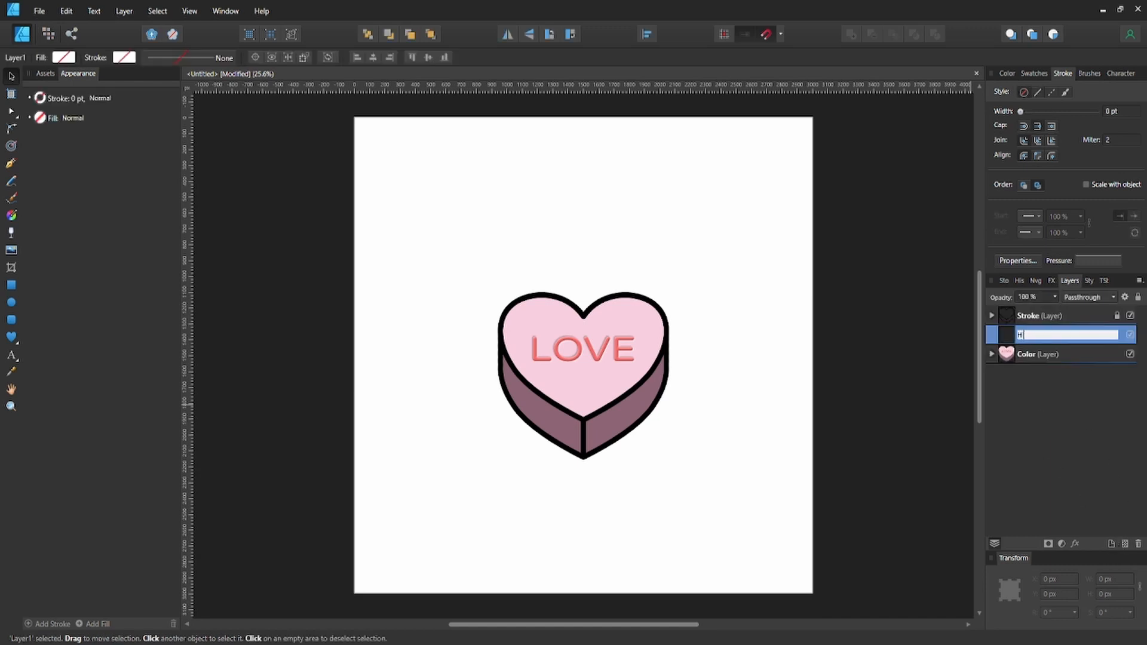
{"action": "type", "text": "ighlights"}
{"action": "key", "text": "Return"}
- Draw a curved highlight line with the Pen tool just inside the upper edge of the heart's right lobe
{"action": "key", "text": "p"}
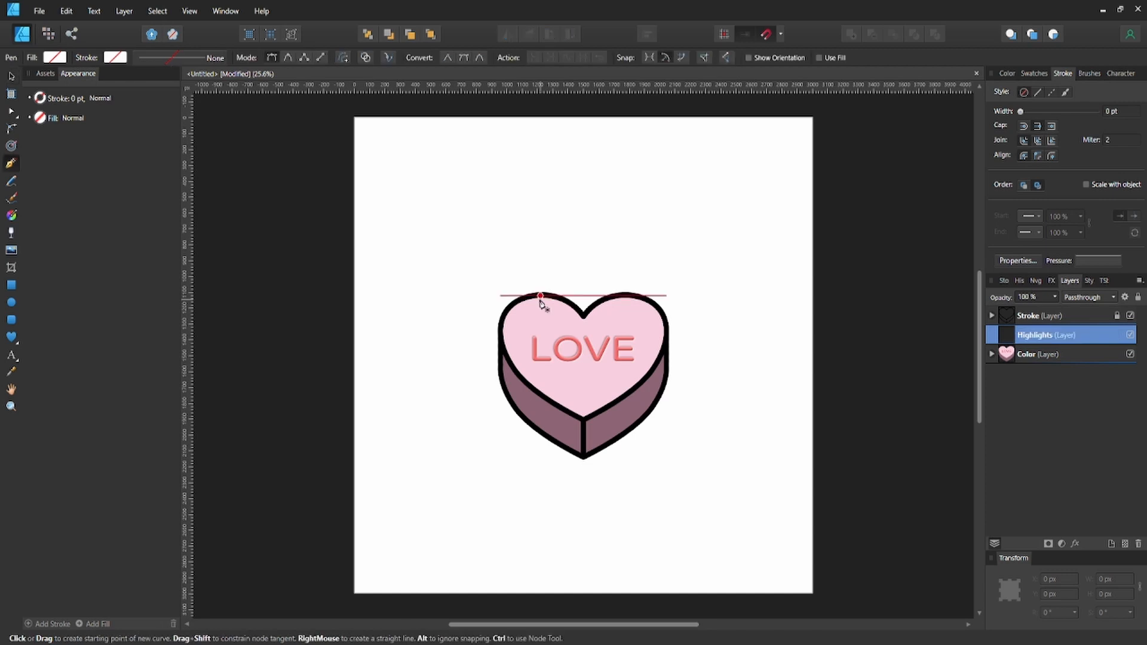
{"action": "left_click", "coordinate": [602, 317]}
{"action": "left_click_drag", "start_coordinate": [656, 330], "coordinate": [677, 371]}
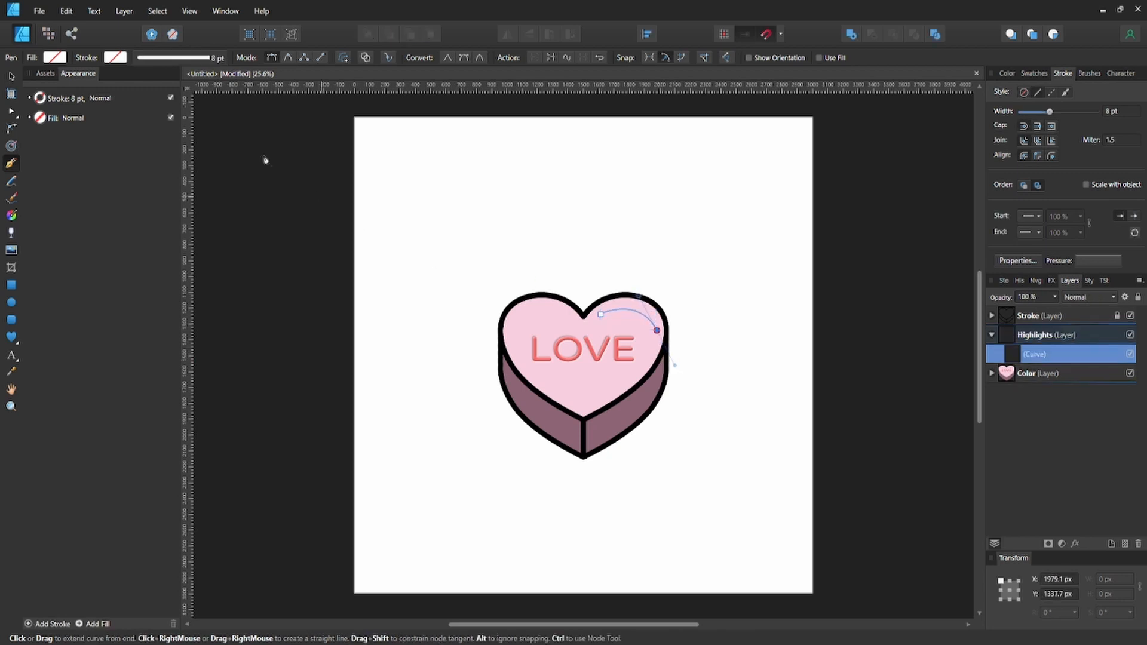
- Give the highlight curve an off-white stroke and lower the pressure at its end so it tapers
{"action": "left_click", "coordinate": [116, 56]}
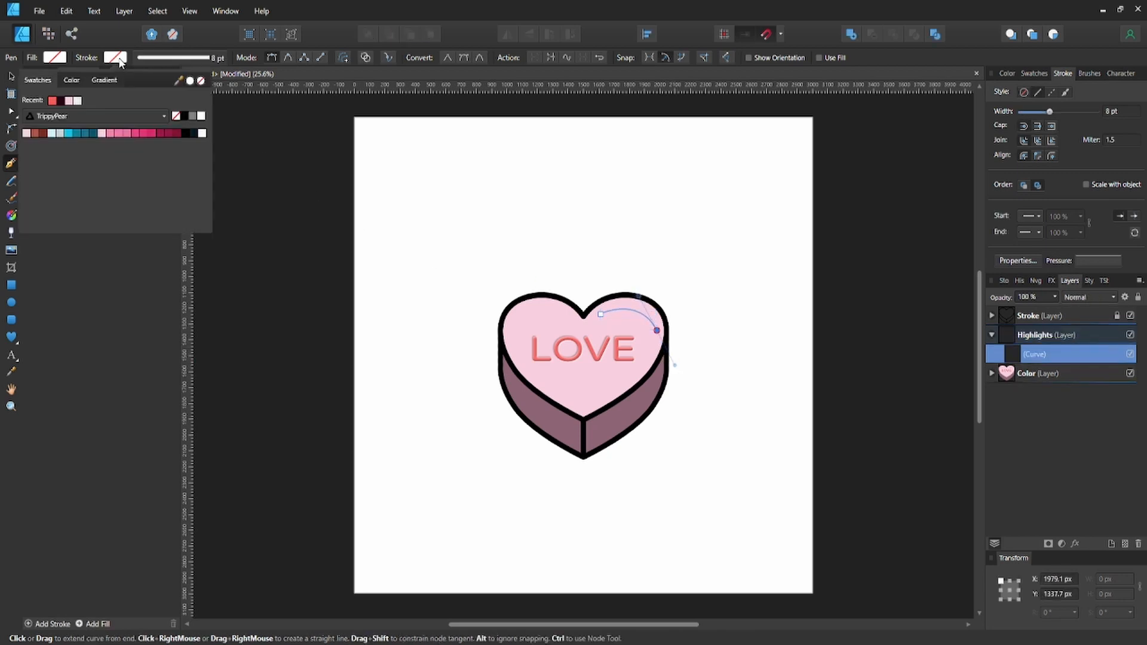
{"action": "left_click", "coordinate": [76, 101]}
{"action": "left_click", "coordinate": [1097, 261]}
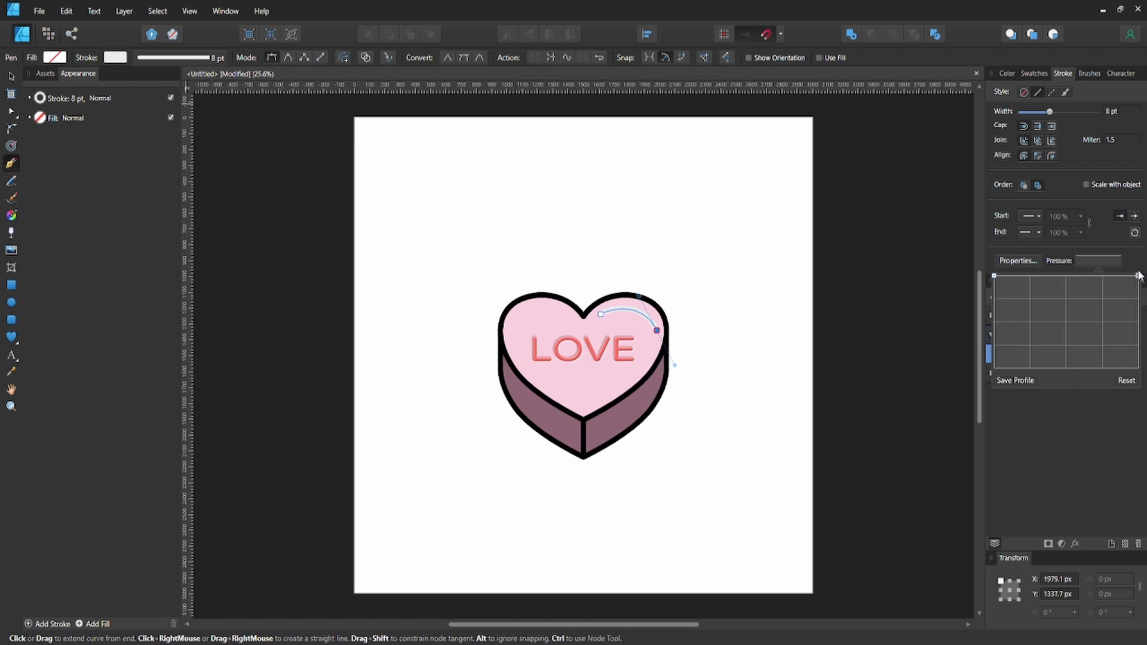
{"action": "left_click_drag", "start_coordinate": [1139, 275], "coordinate": [1139, 346]}
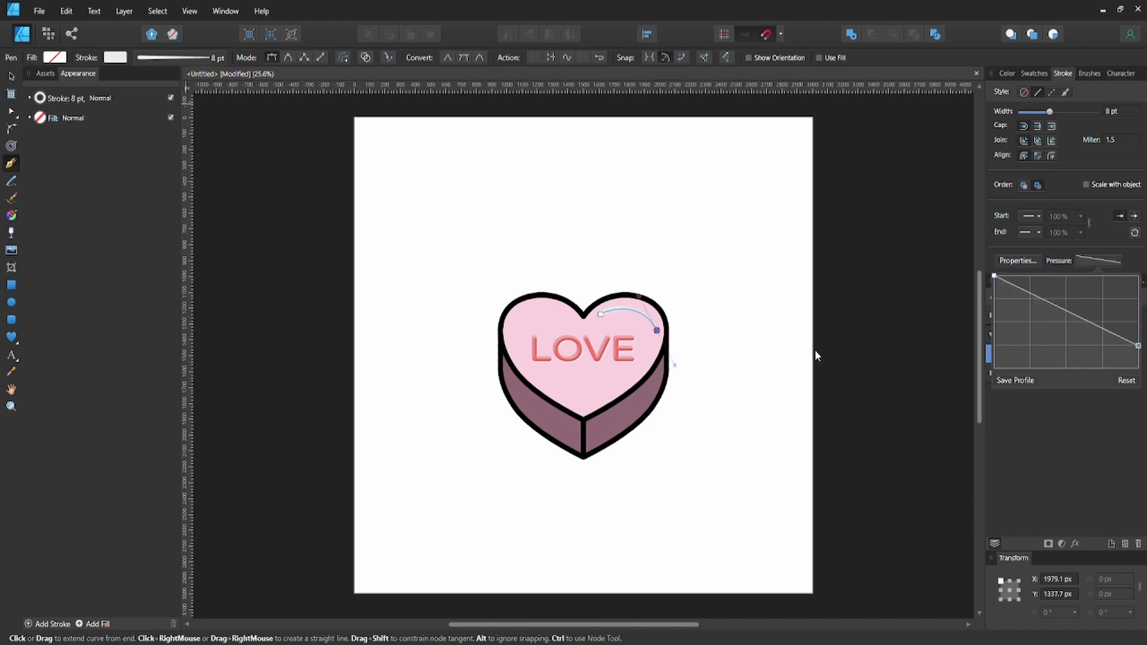
- Set the highlight curve's stroke width to 15 pt and deselect the curve
{"action": "left_click", "coordinate": [116, 57]}
{"action": "left_click", "coordinate": [198, 59]}
{"action": "left_click", "coordinate": [216, 102]}
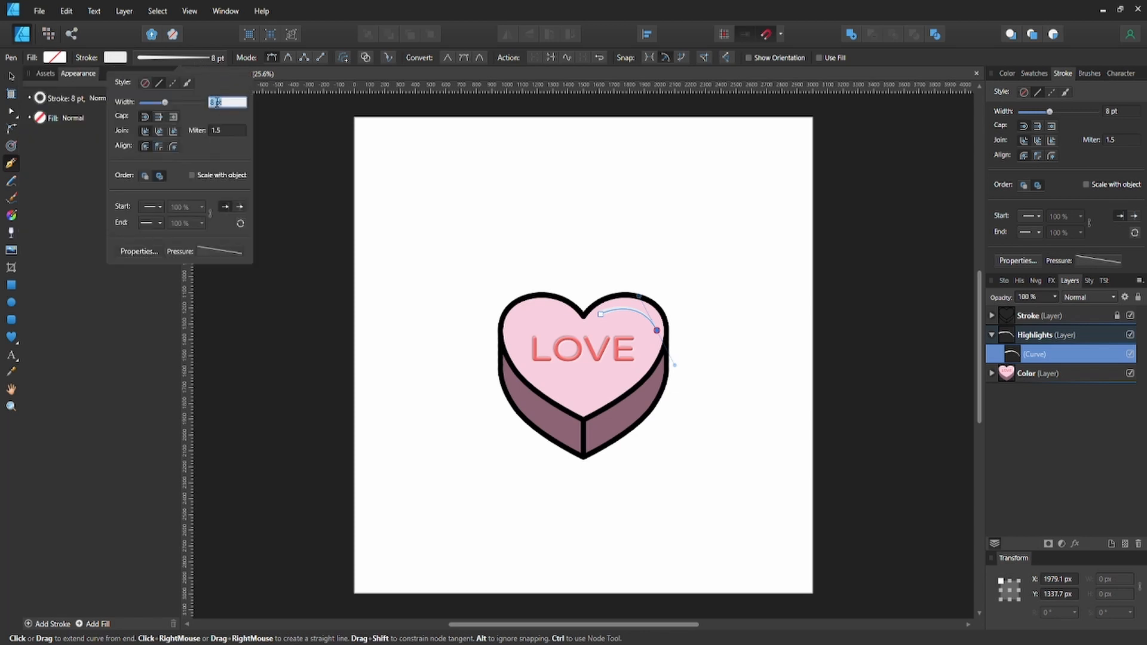
{"action": "type", "text": "15"}
{"action": "key", "text": "Return"}
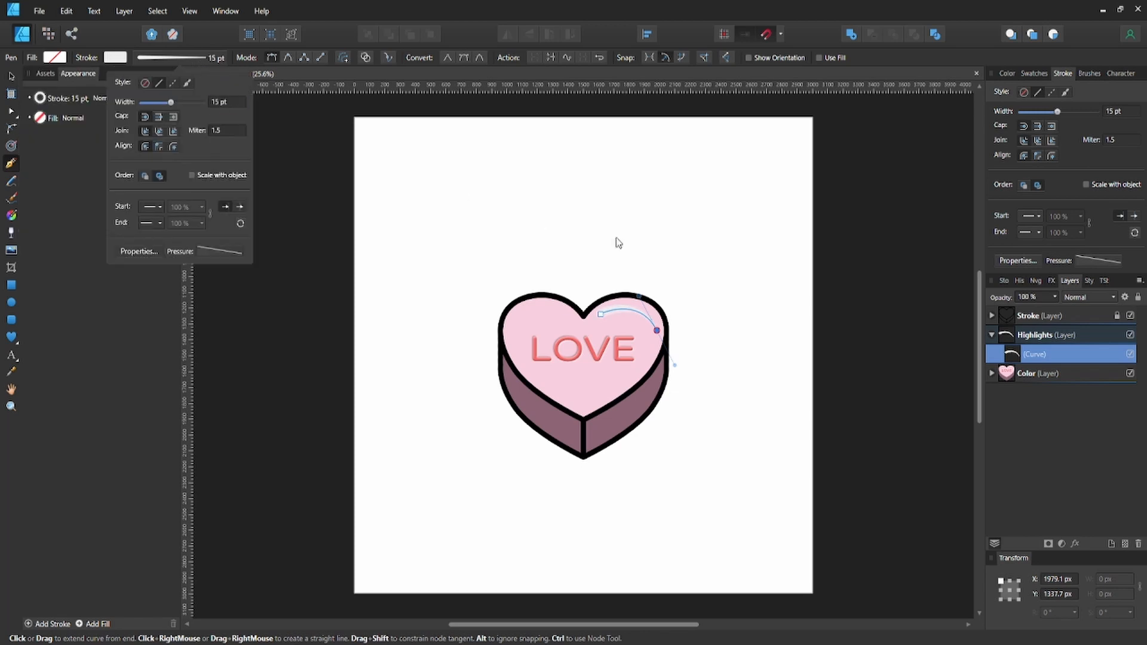
{"action": "key", "text": "ctrl+z"}
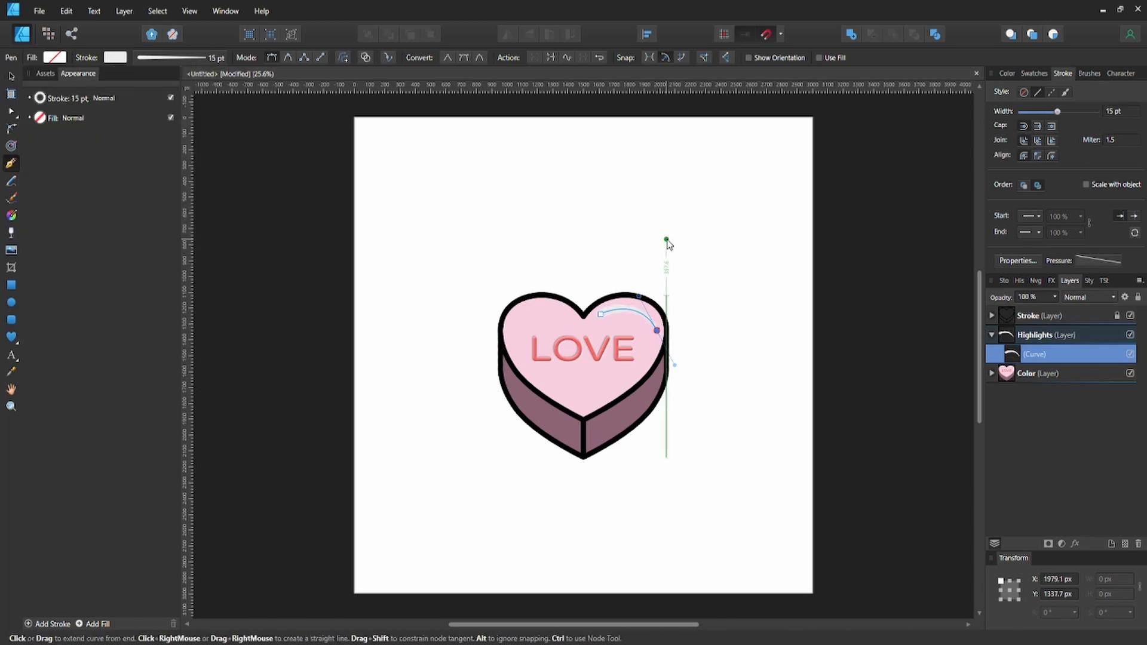
{"action": "key", "text": "v"}
{"action": "left_click", "coordinate": [668, 239]}
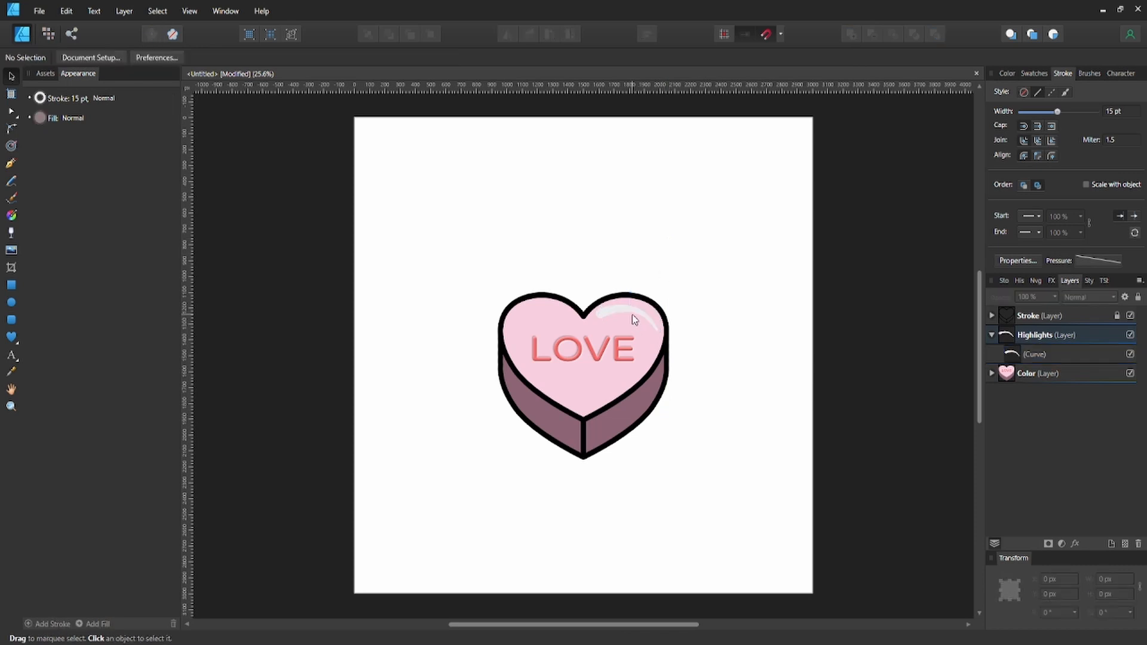
- Draw a matching tapered highlight curve about 231 px wide and 74 px high inside the heart's left lobe
{"action": "key", "text": "p"}
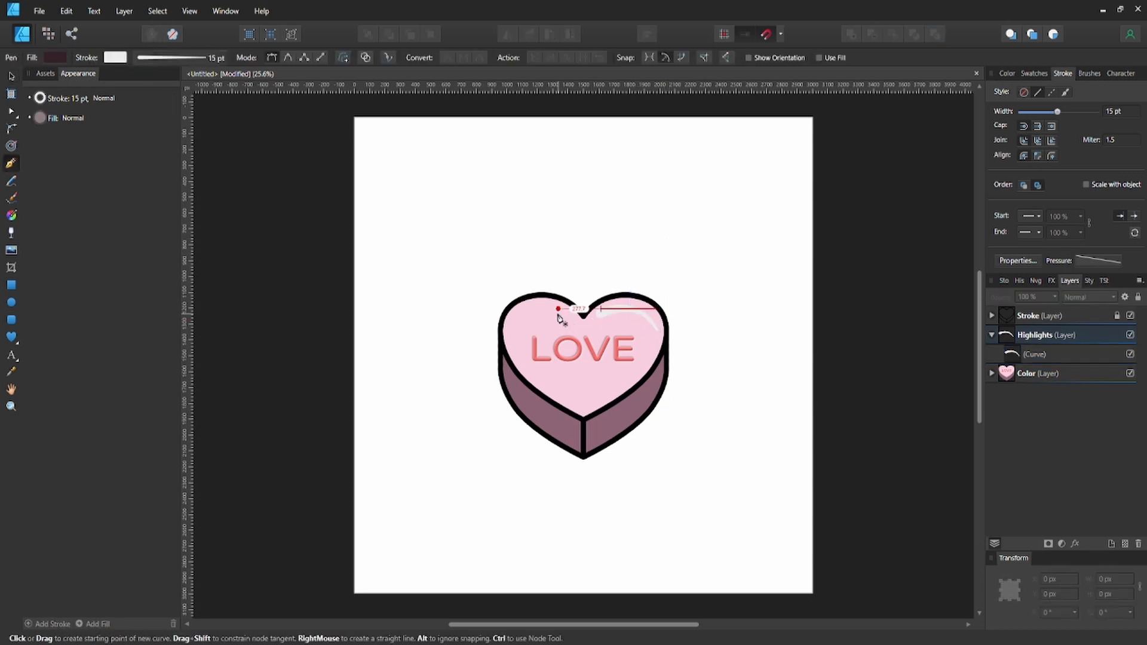
{"action": "left_click", "coordinate": [558, 309]}
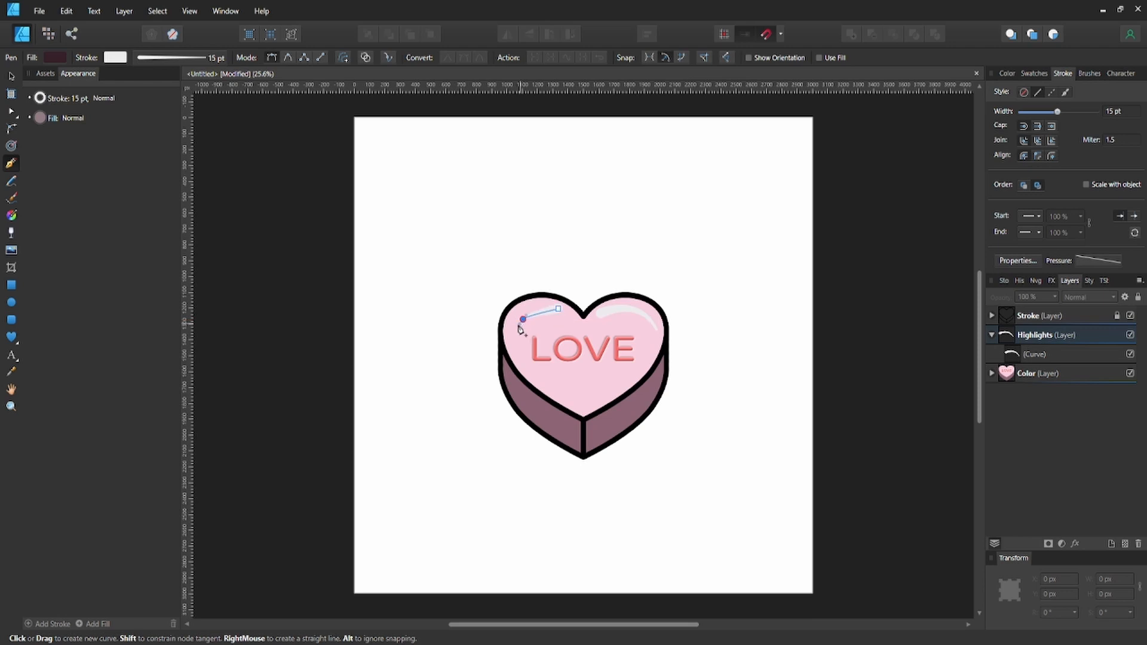
{"action": "left_click_drag", "start_coordinate": [523, 319], "coordinate": [552, 314]}
{"action": "key", "text": "v"}
{"action": "left_click", "coordinate": [556, 315]}
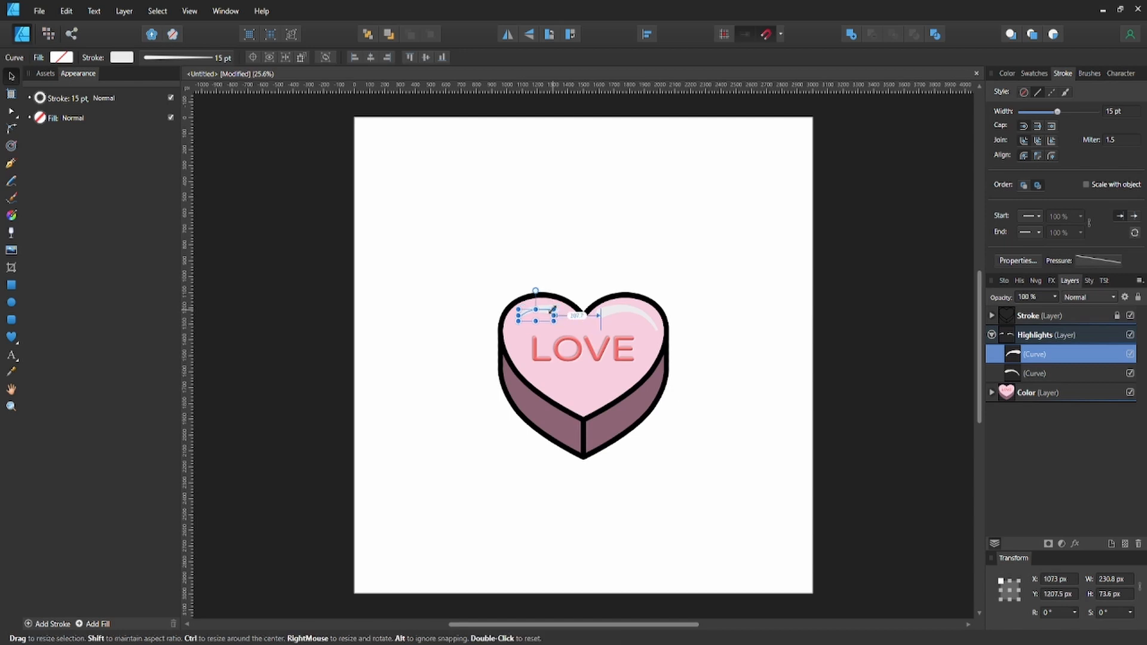
{"action": "left_click", "coordinate": [618, 259]}
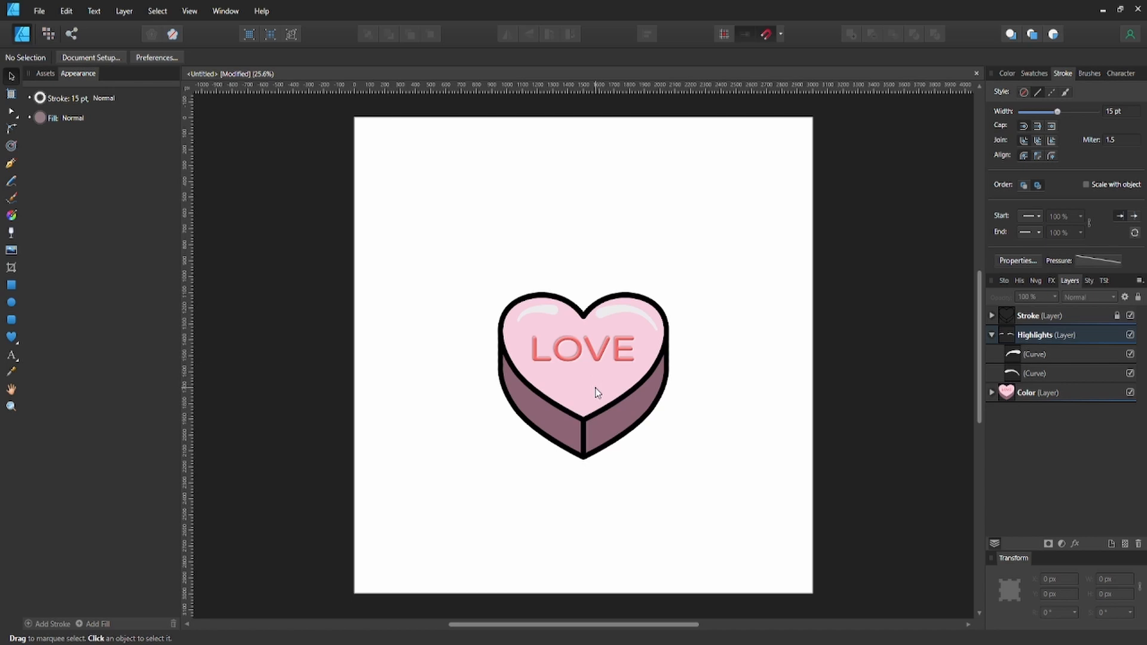
- Collapse the Highlights layer and add a layer named Shadows directly above it
{"action": "left_click", "coordinate": [992, 335]}
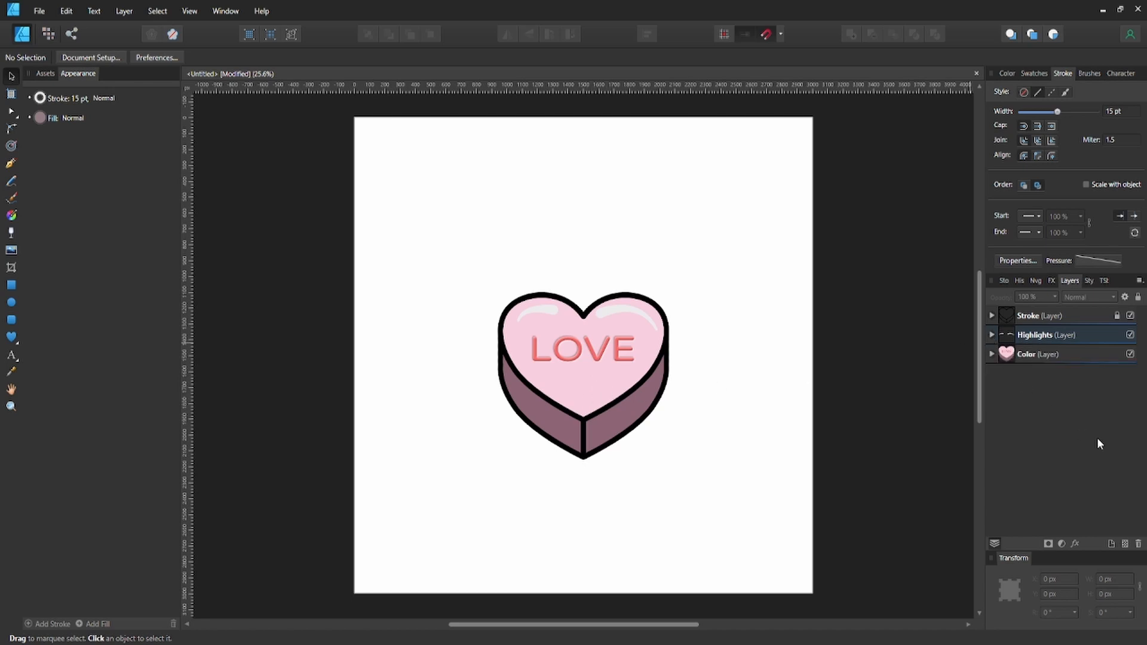
{"action": "left_click", "coordinate": [1112, 543]}
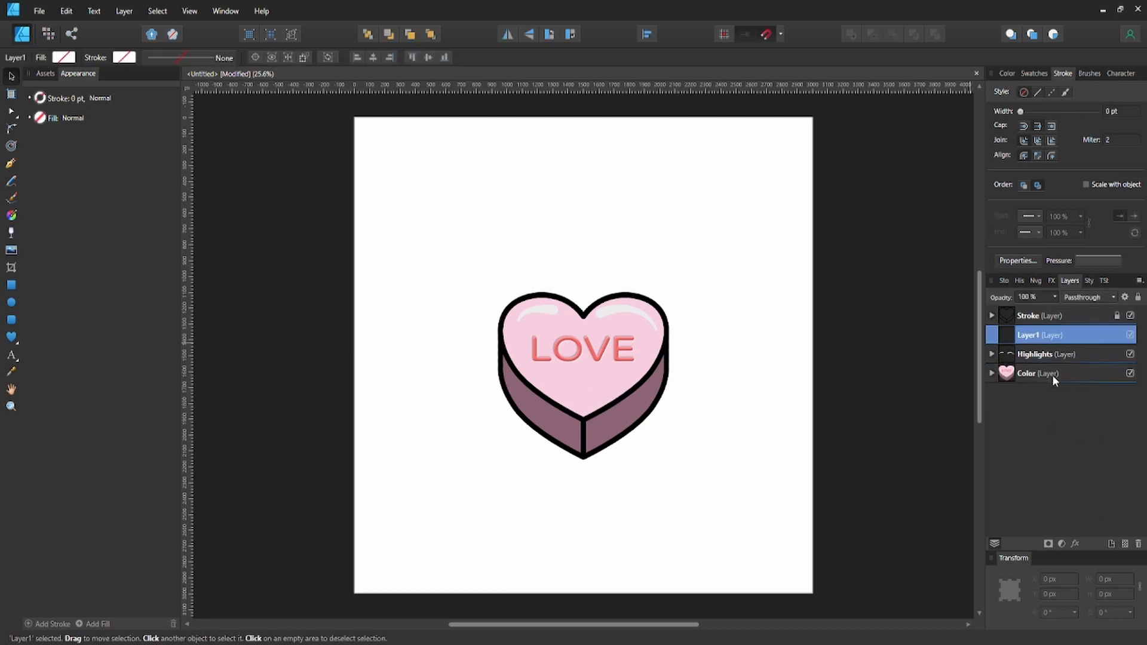
{"action": "double_click", "coordinate": [1035, 336]}
{"action": "type", "text": "Shadows"}
{"action": "key", "text": "Return"}
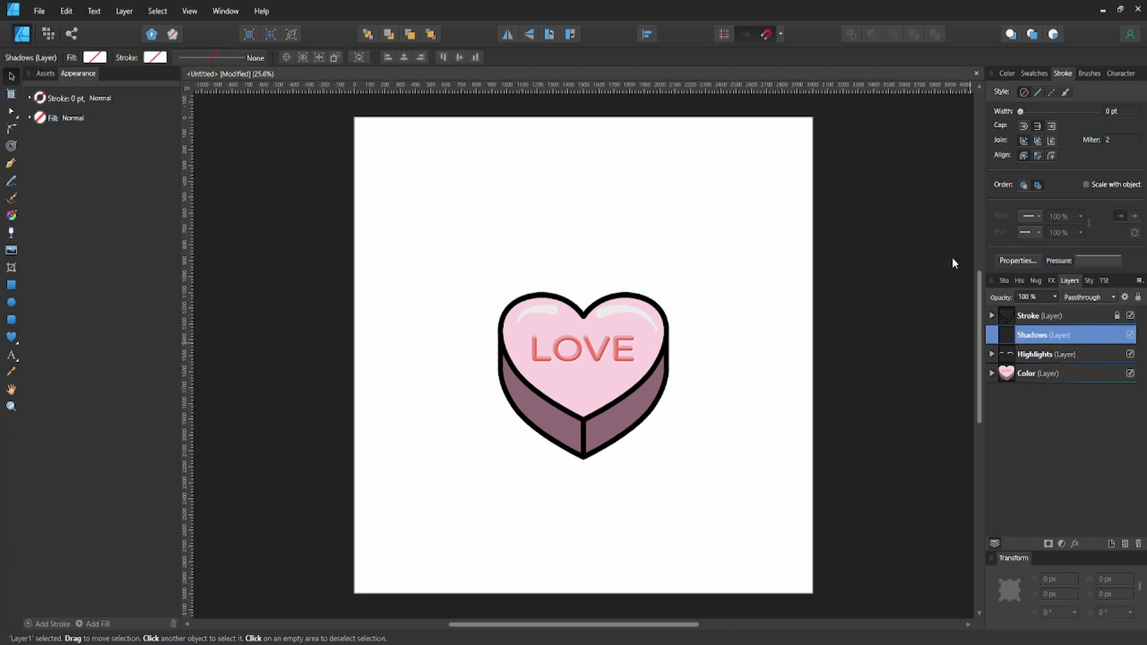
- Draw a curved shadow line with the Pen tool inside the lower-right edge of the heart's top face
{"action": "key", "text": "p"}
{"action": "left_click", "coordinate": [583, 397]}
{"action": "left_click", "coordinate": [629, 371]}
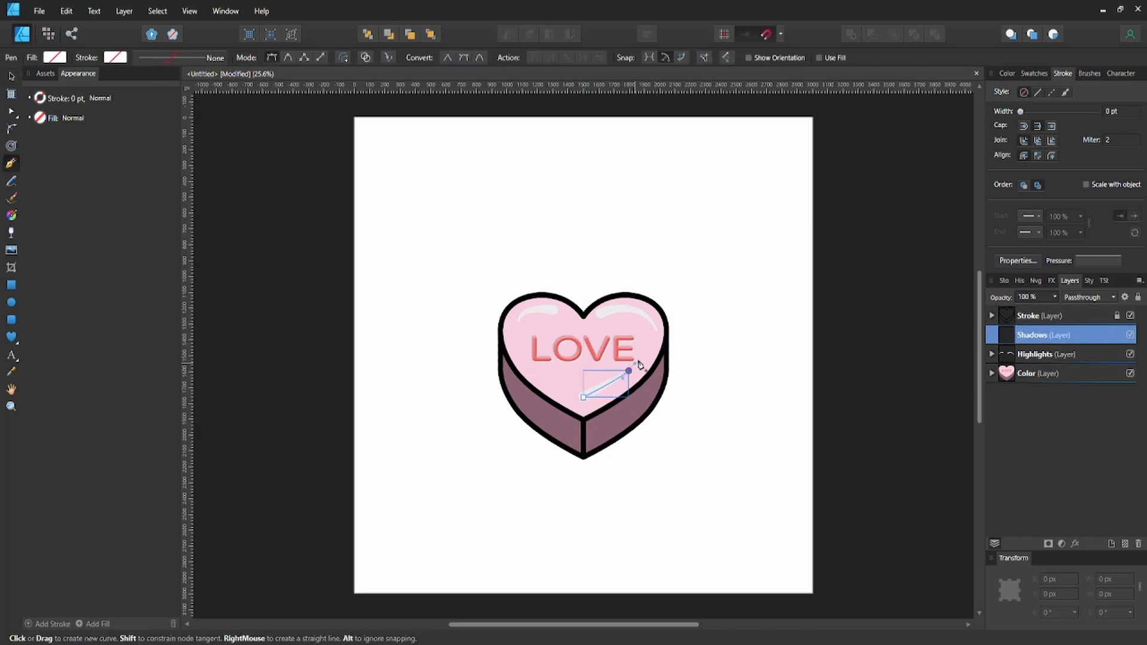
{"action": "left_click_drag", "start_coordinate": [639, 365], "coordinate": [662, 341]}
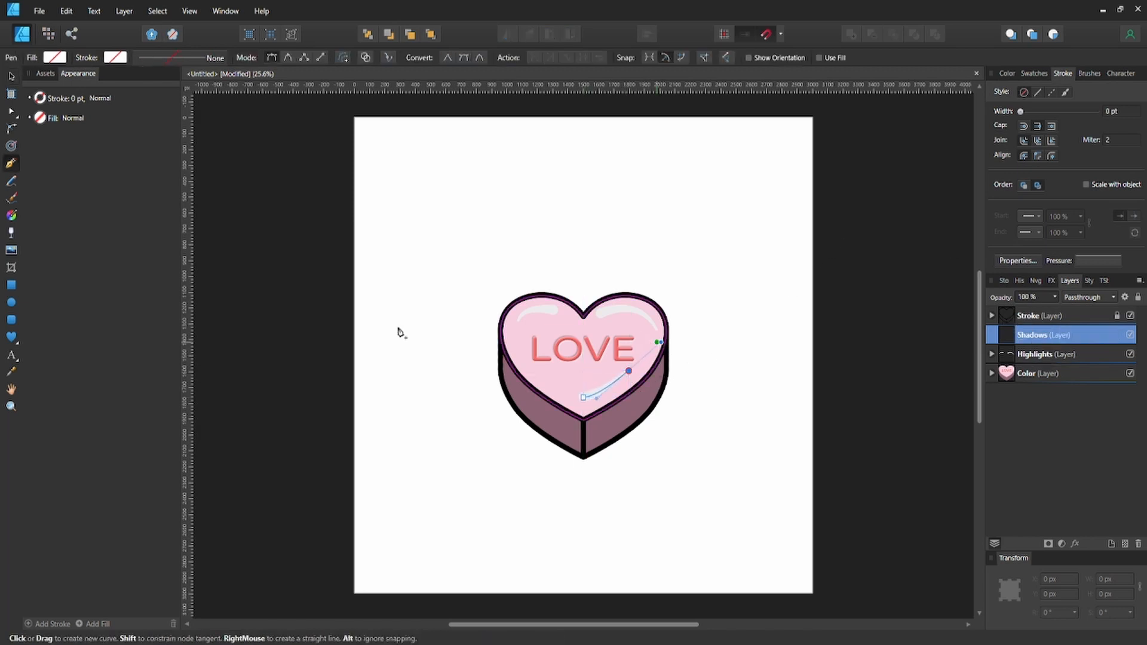
- Colour the shadow curve's stroke with hue 236, saturation 56 and lightness 3, reduce its opacity, and deselect it
{"action": "left_click", "coordinate": [115, 58]}
{"action": "left_click", "coordinate": [45, 150]}
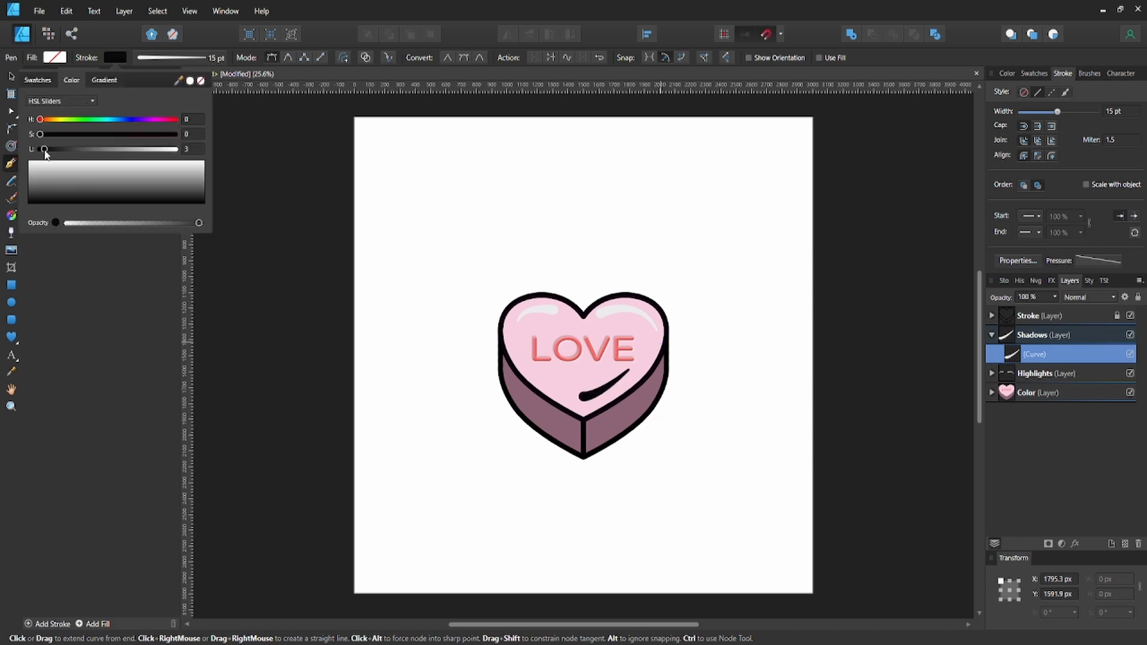
{"action": "left_click", "coordinate": [128, 119]}
{"action": "left_click", "coordinate": [116, 135]}
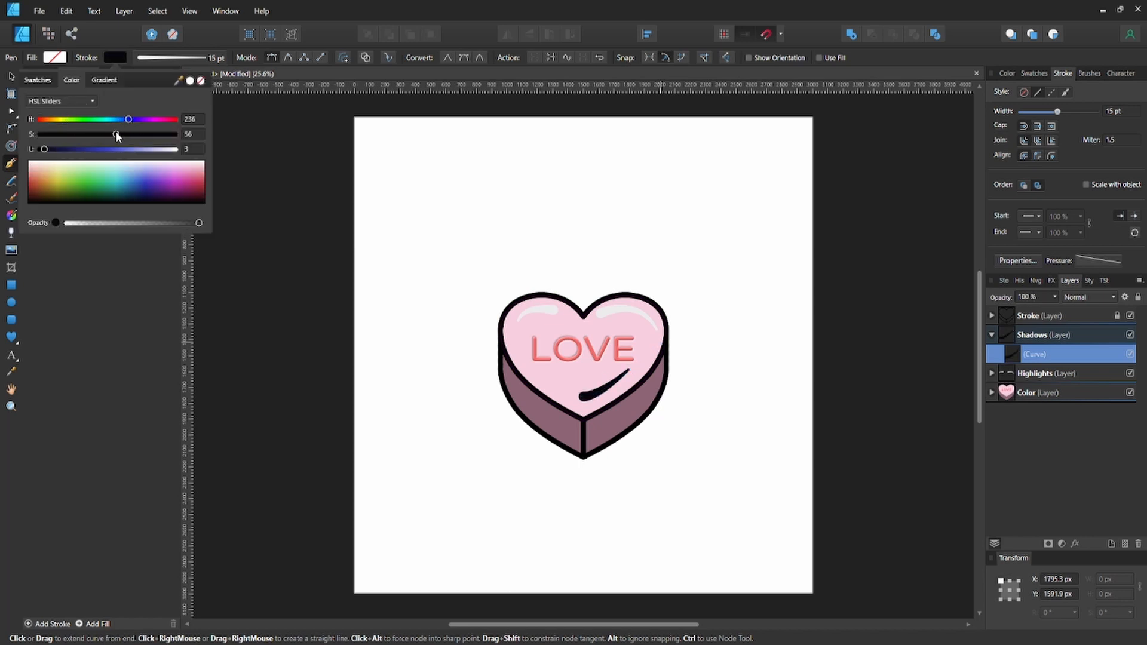
{"action": "left_click", "coordinate": [119, 224]}
{"action": "left_click", "coordinate": [287, 234]}
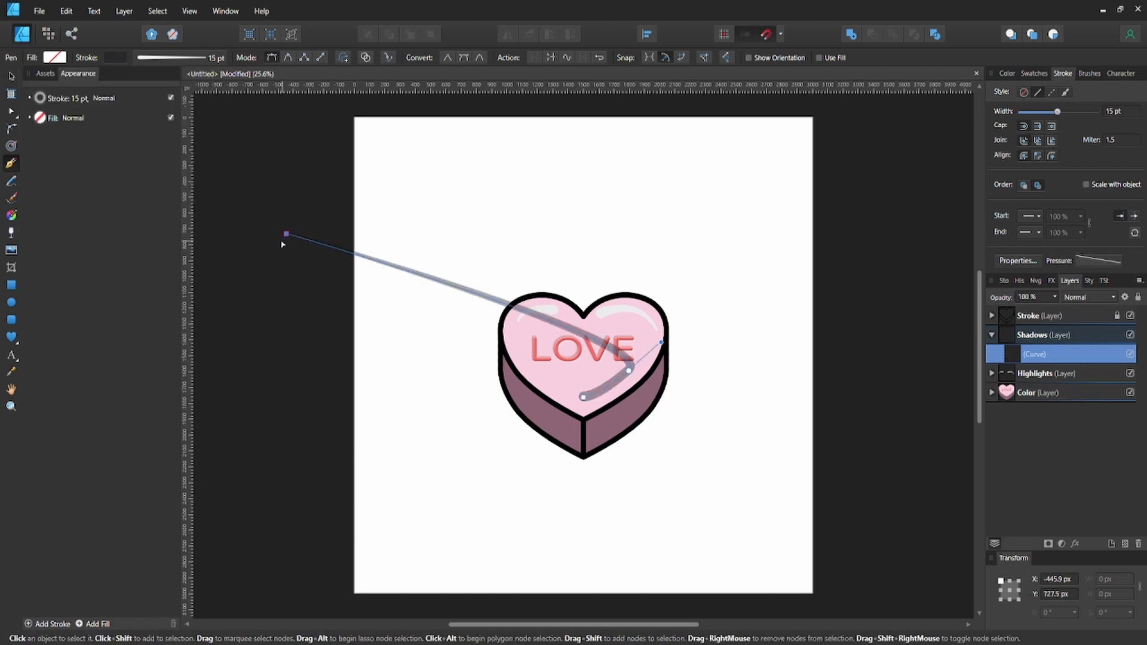
{"action": "key", "text": "ctrl+z"}
{"action": "key", "text": "v"}
{"action": "left_click", "coordinate": [302, 259]}
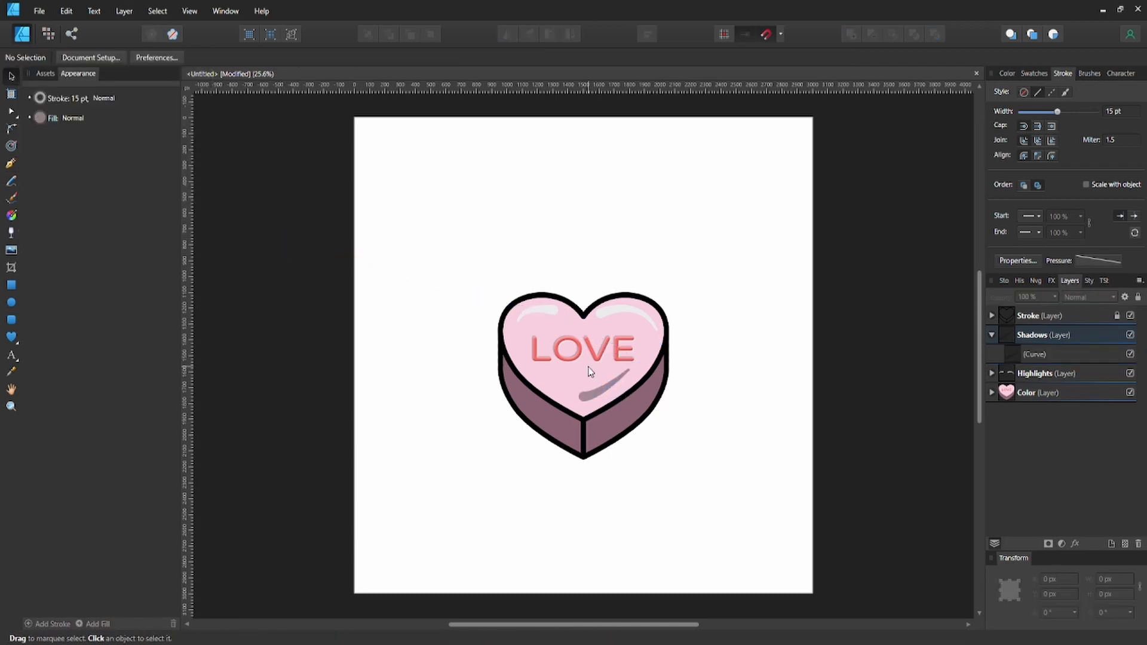